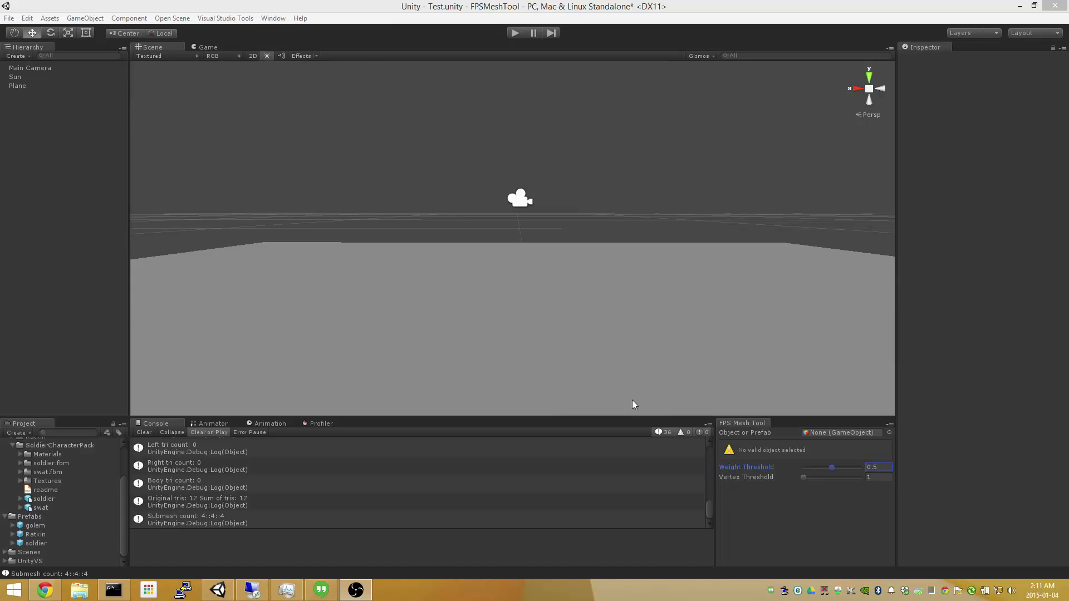
Step: Set the golem prefab as the FPS Mesh Tool's source object and instantiate it in the scene
click(344, 11)
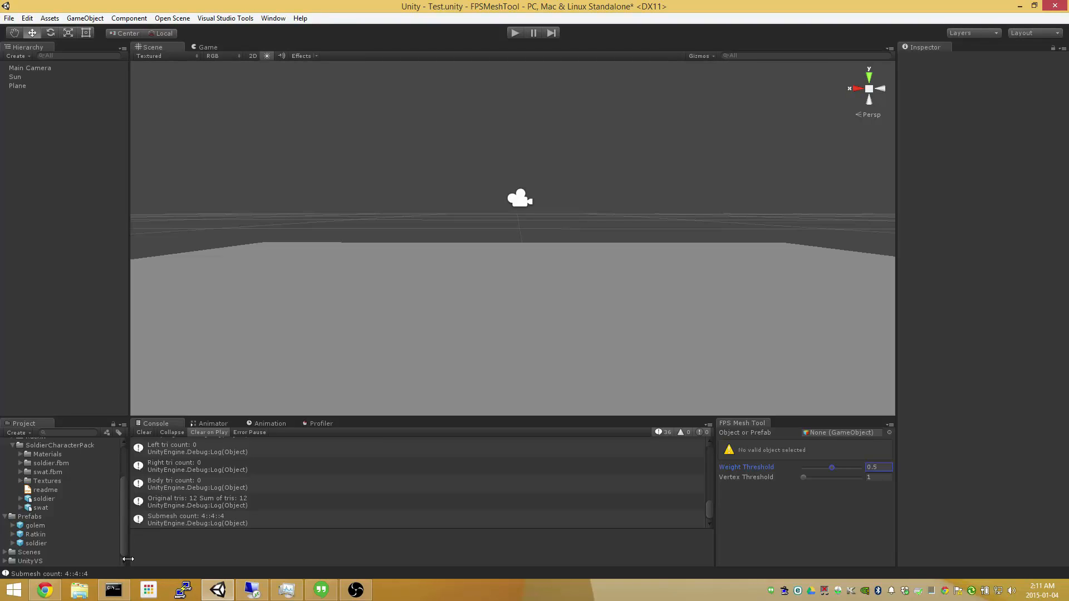
drag(22, 526, 831, 441)
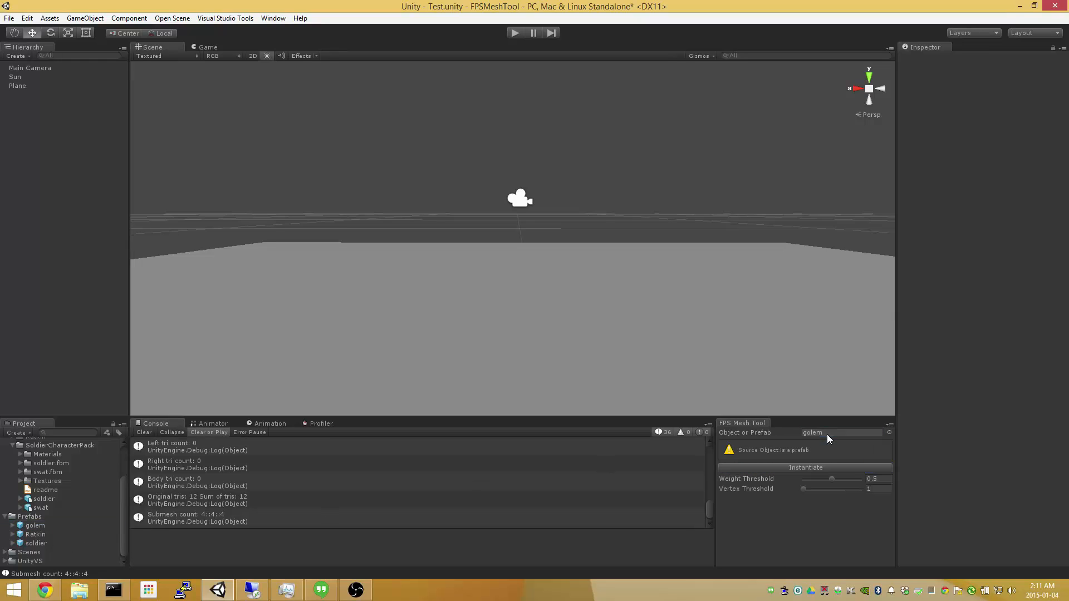
click(809, 468)
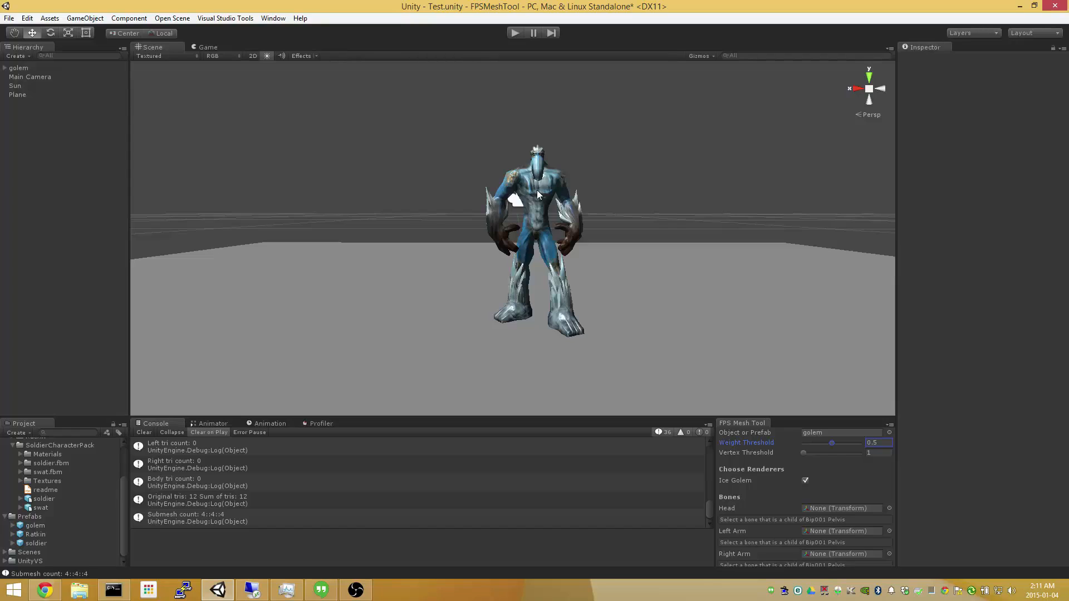
Step: Expand the golem's skeleton down to the neck and assign Bip001 Head as the Head bone
click(5, 68)
click(12, 77)
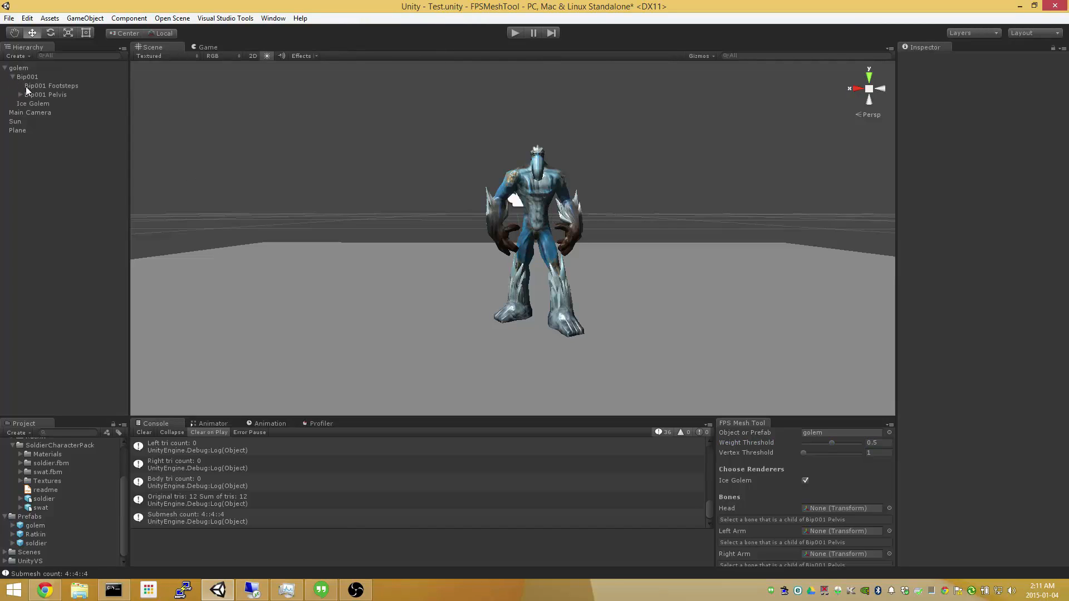
click(21, 94)
click(28, 104)
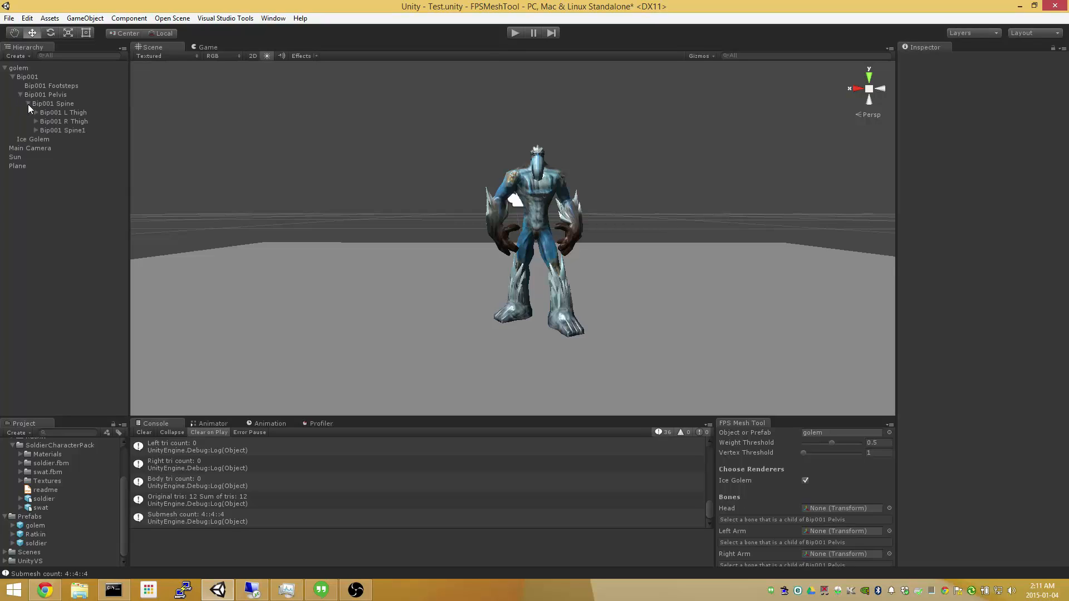
click(36, 131)
click(44, 139)
click(51, 149)
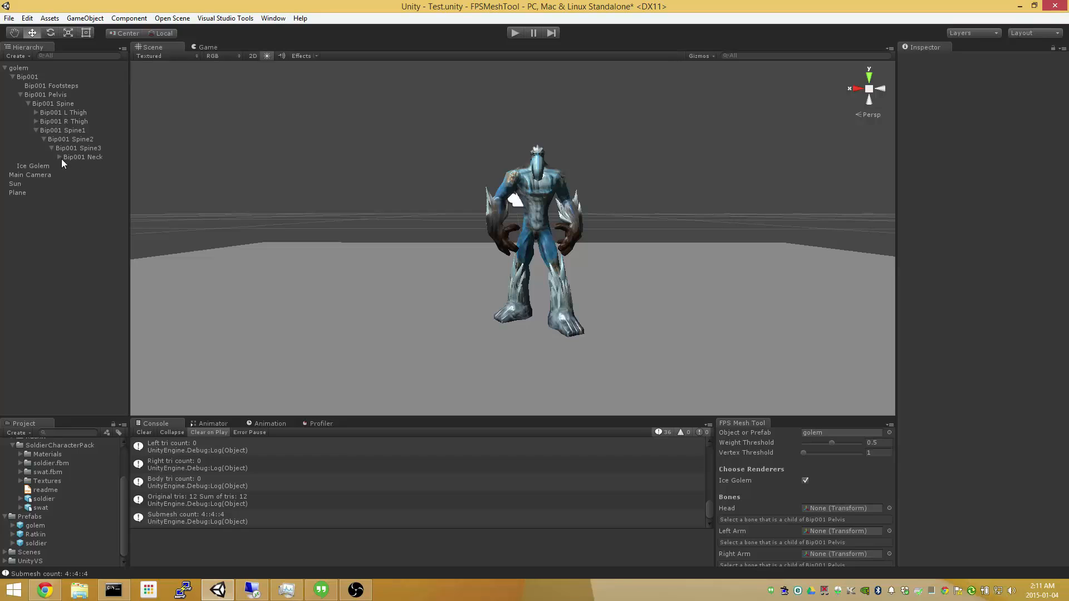
click(59, 158)
drag(82, 166, 834, 510)
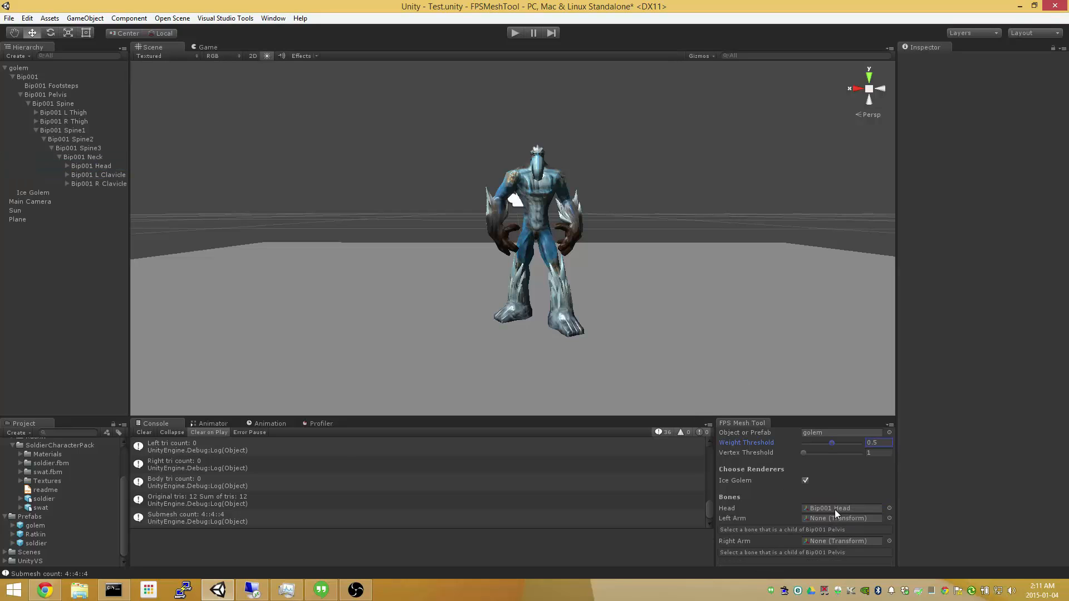
Step: Assign Bip001 L UpperArm as the Left Arm bone and Bip001 R UpperArm as the Right Arm bone
click(66, 175)
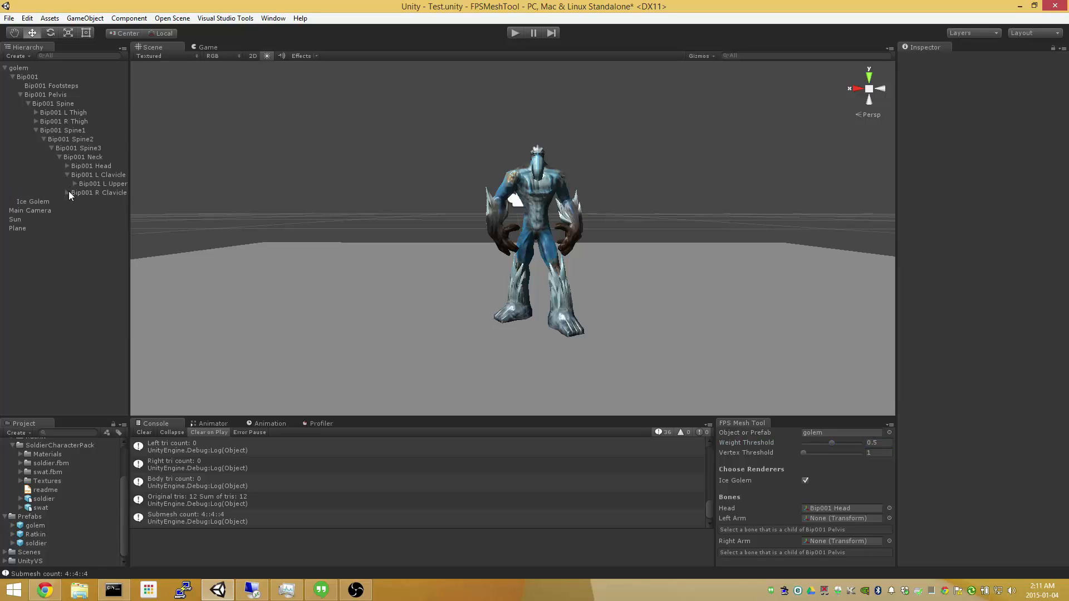
click(67, 192)
drag(91, 184, 840, 518)
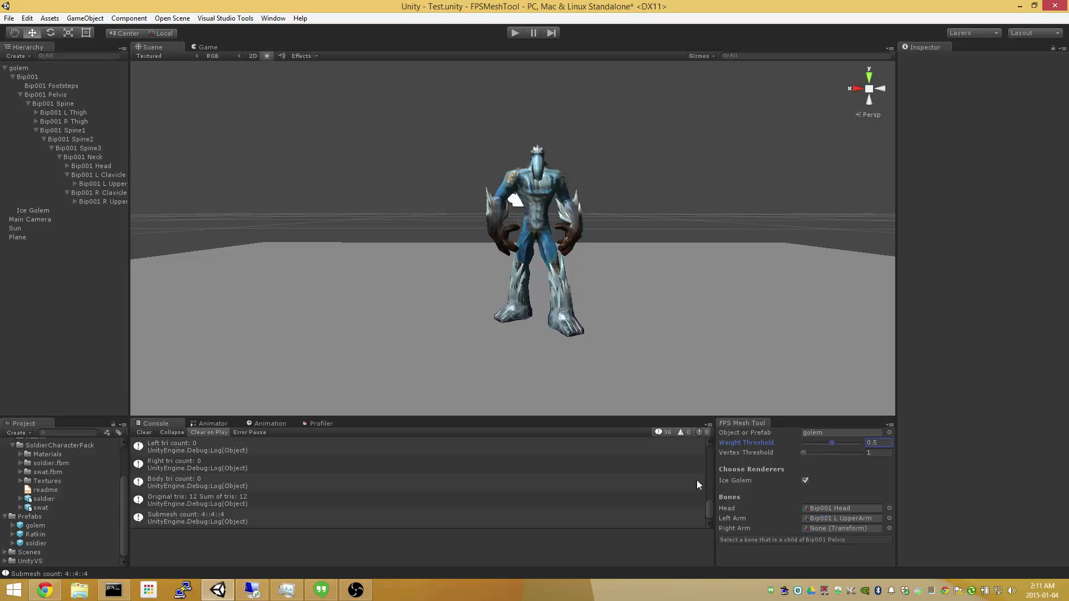
drag(92, 202, 844, 529)
Step: Create the preview copy of the golem and build its uFPS mesh
click(817, 540)
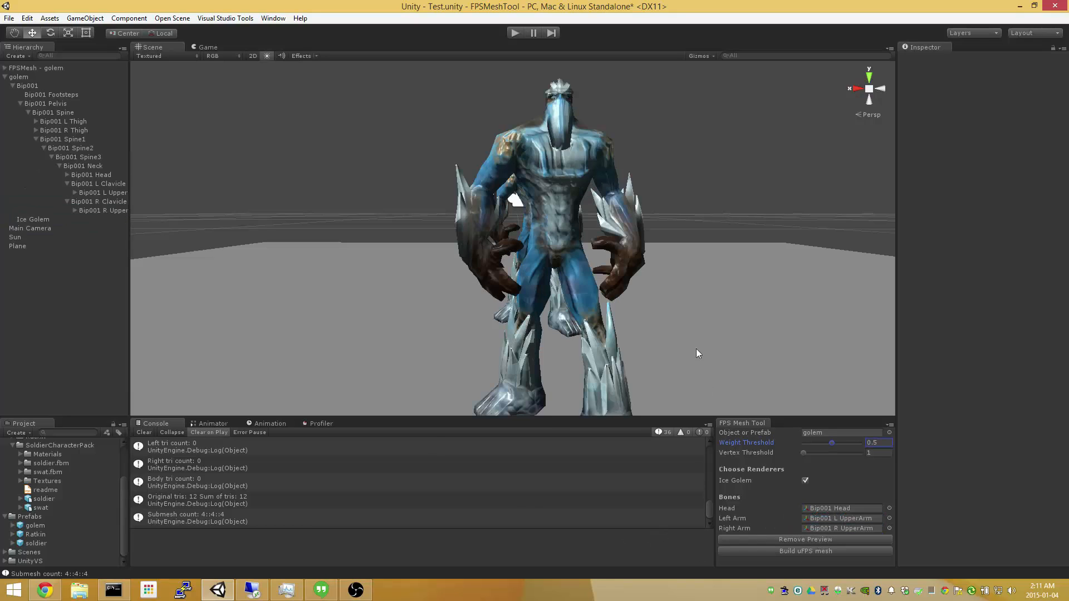
alt+drag(696, 351, 725, 264)
alt+scroll(724, 268, up, 3)
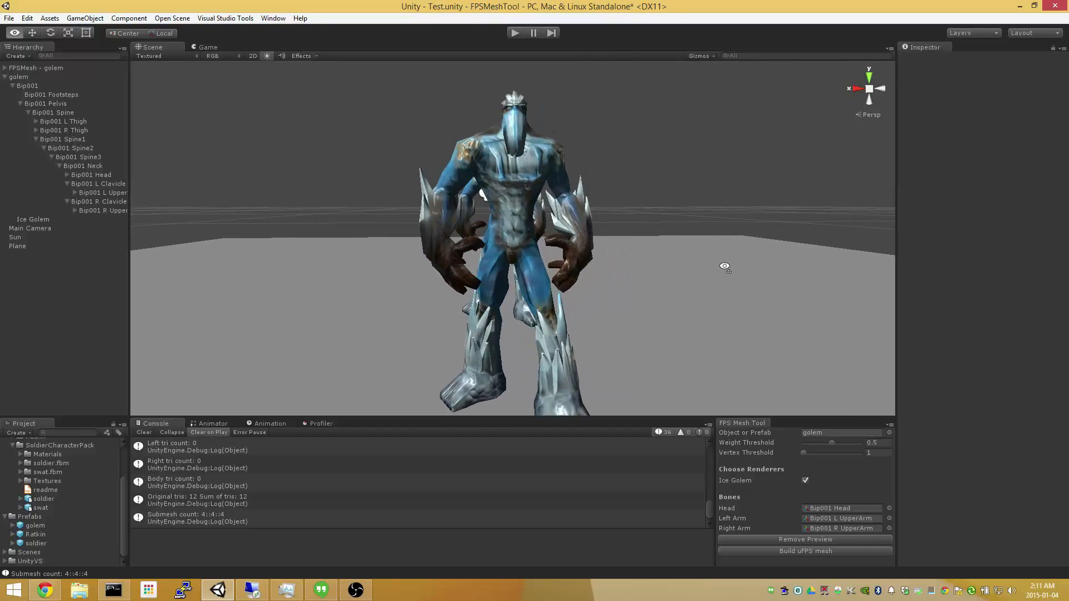
click(810, 551)
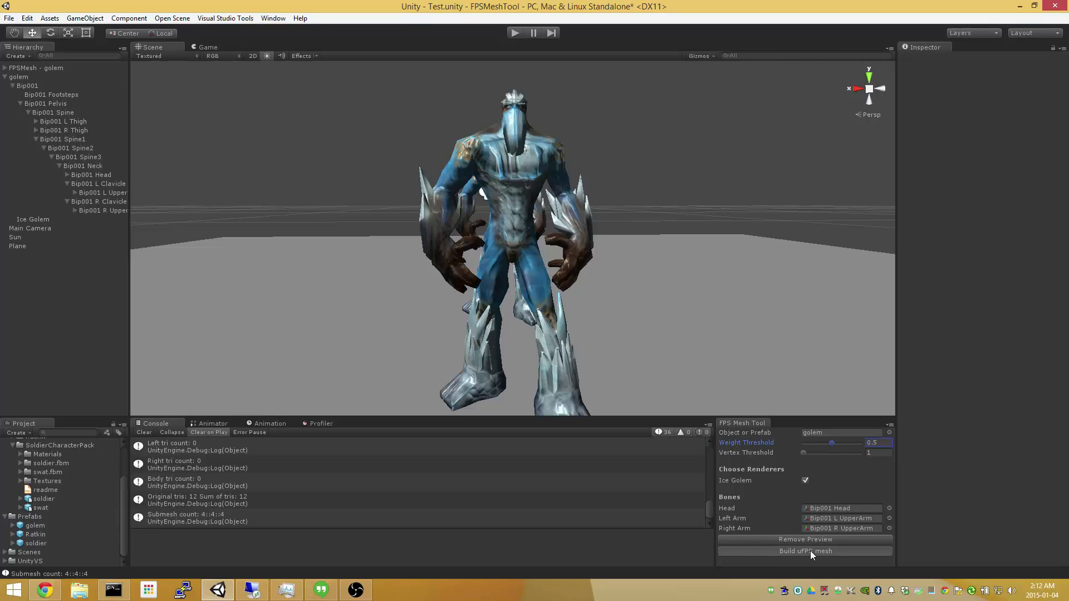
click(810, 551)
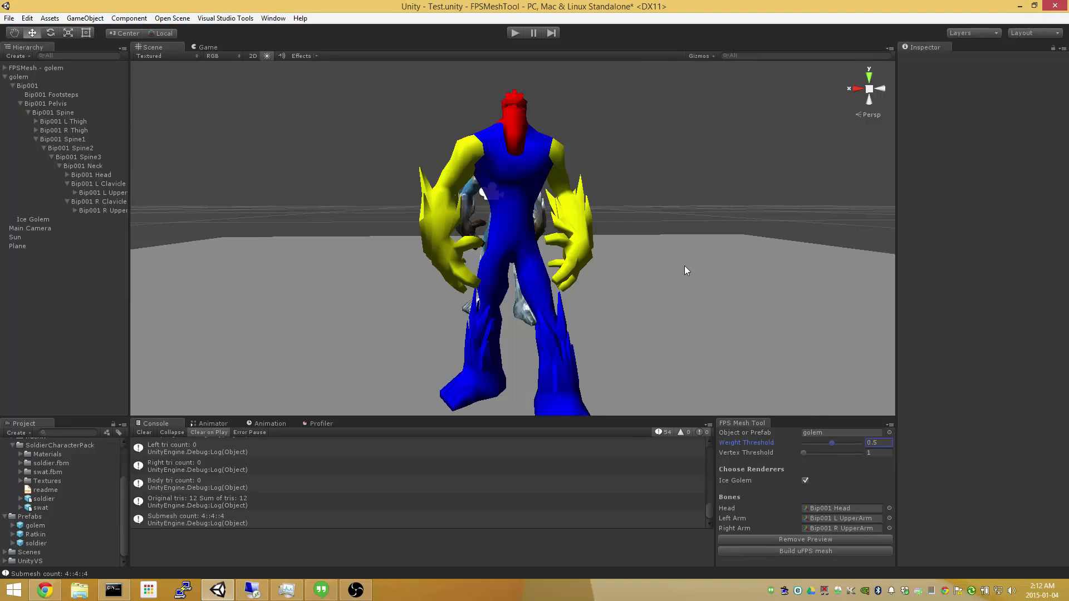
alt+drag(684, 265, 692, 321)
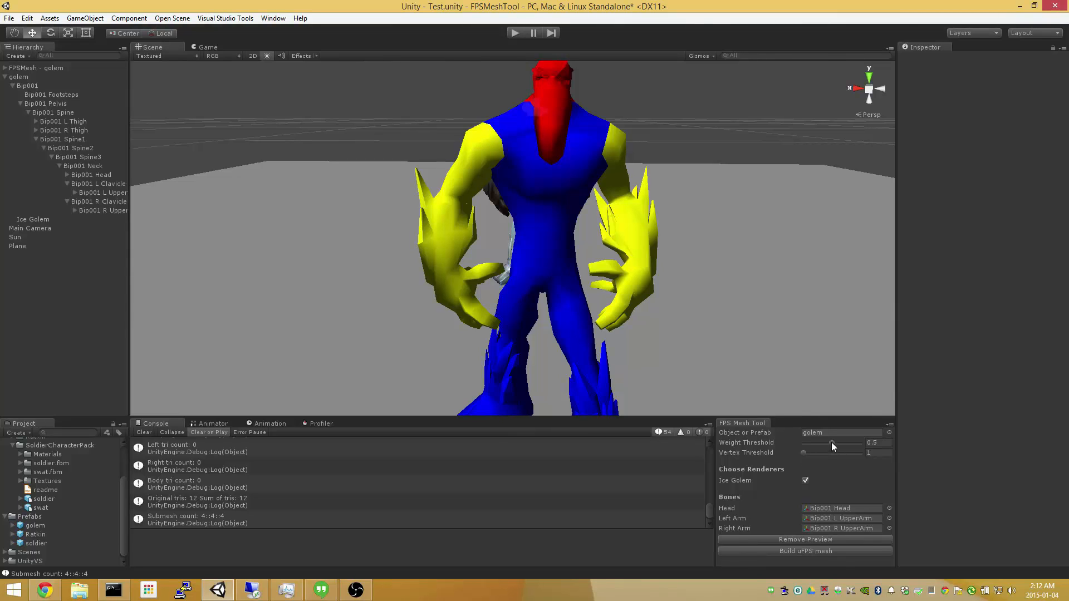
Step: Rebuild the uFPS mesh with weight threshold 0.275 and vertex threshold 2, and again with the weight threshold at 0.481
drag(832, 442, 819, 443)
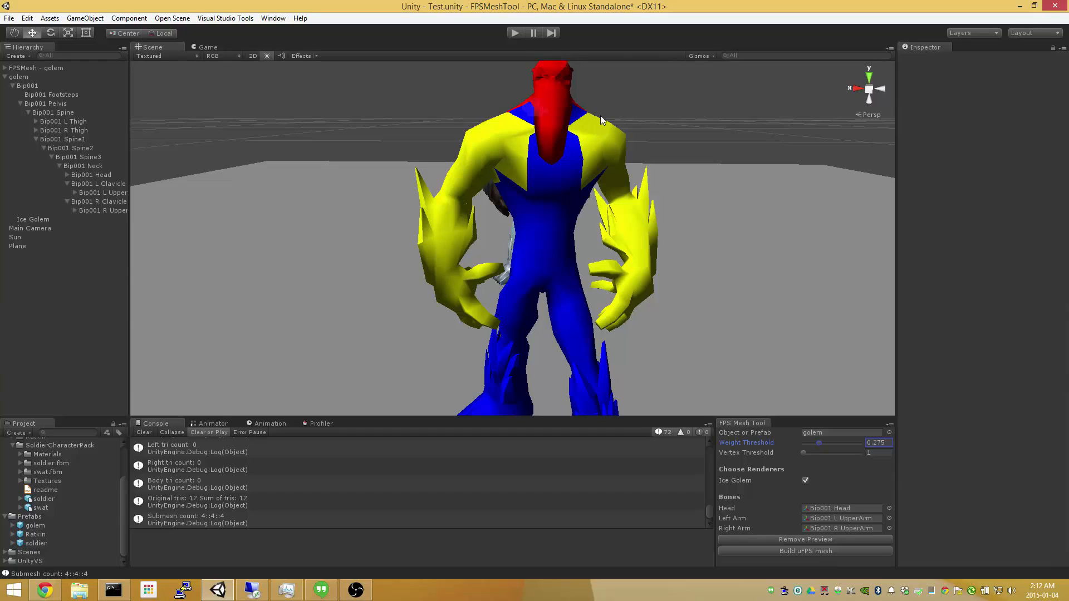
click(804, 453)
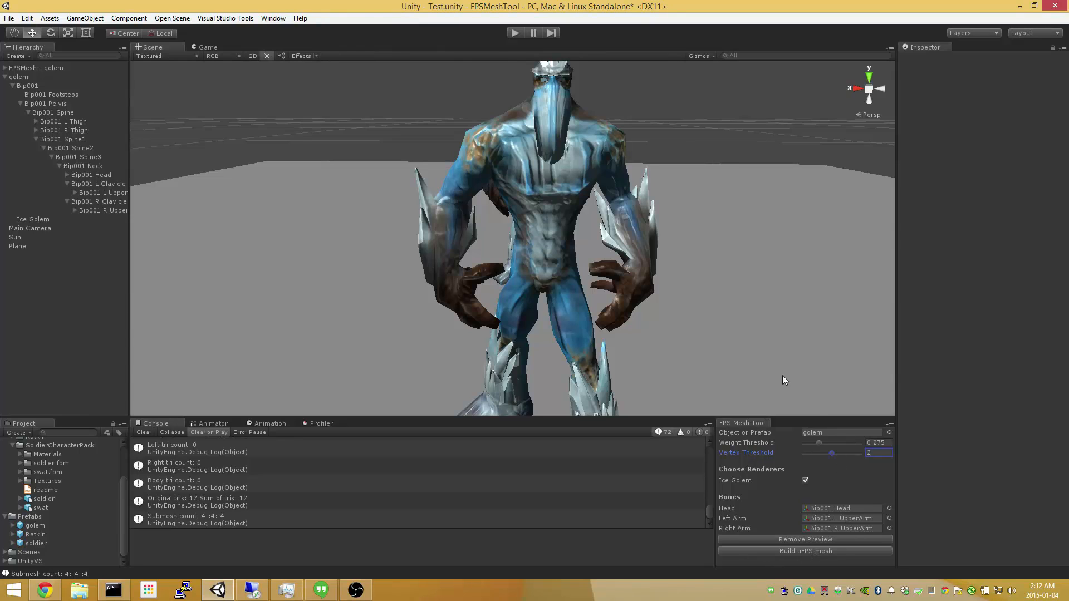
click(809, 552)
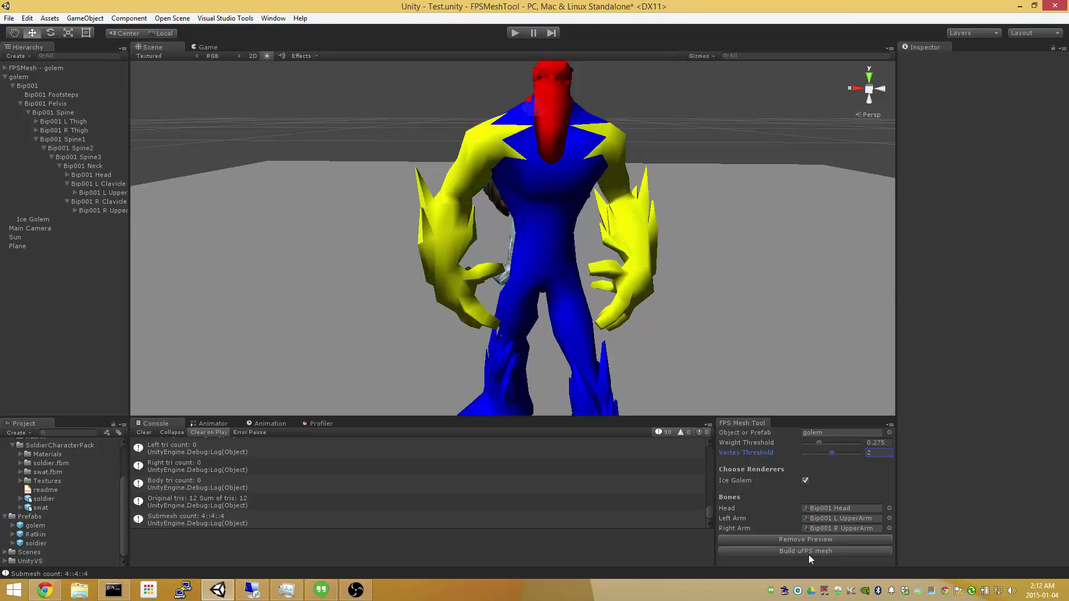
click(805, 479)
drag(819, 443, 827, 444)
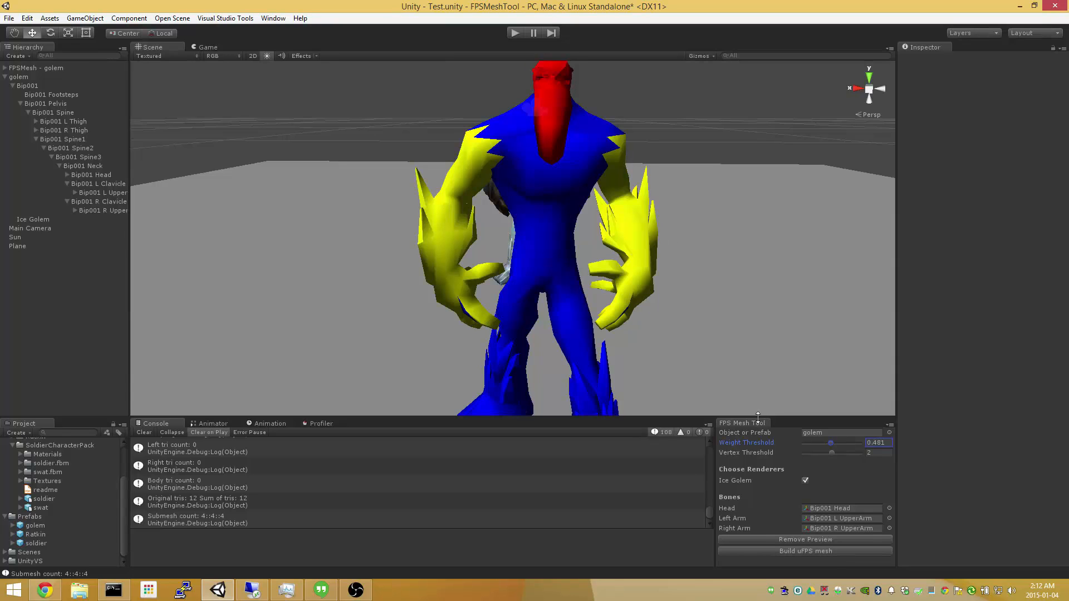
Step: Set the weight threshold to 0 and the vertex threshold to 3, rebuild the uFPS mesh and inspect it from behind
drag(831, 442, 883, 456)
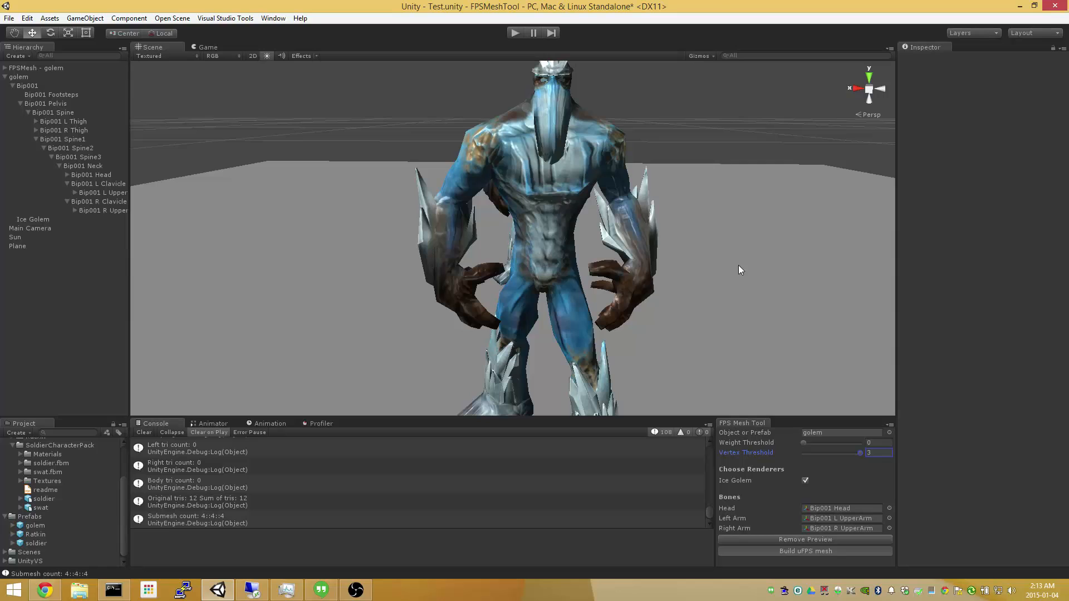
right_drag(746, 250, 290, 297)
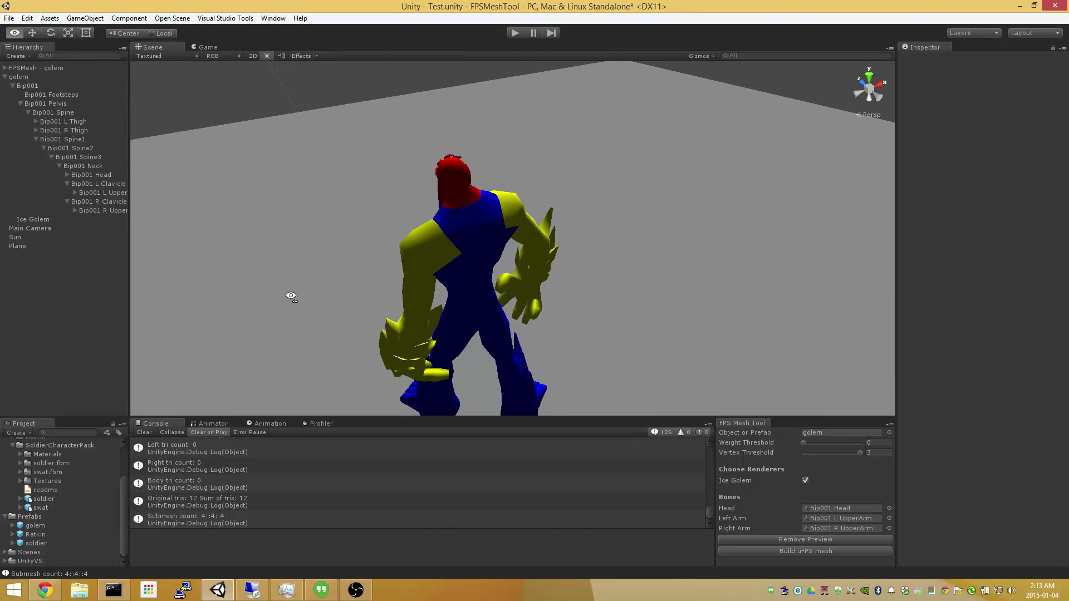
right_drag(291, 296, 772, 265)
key(w)
key(s)
key(a)
key(w)
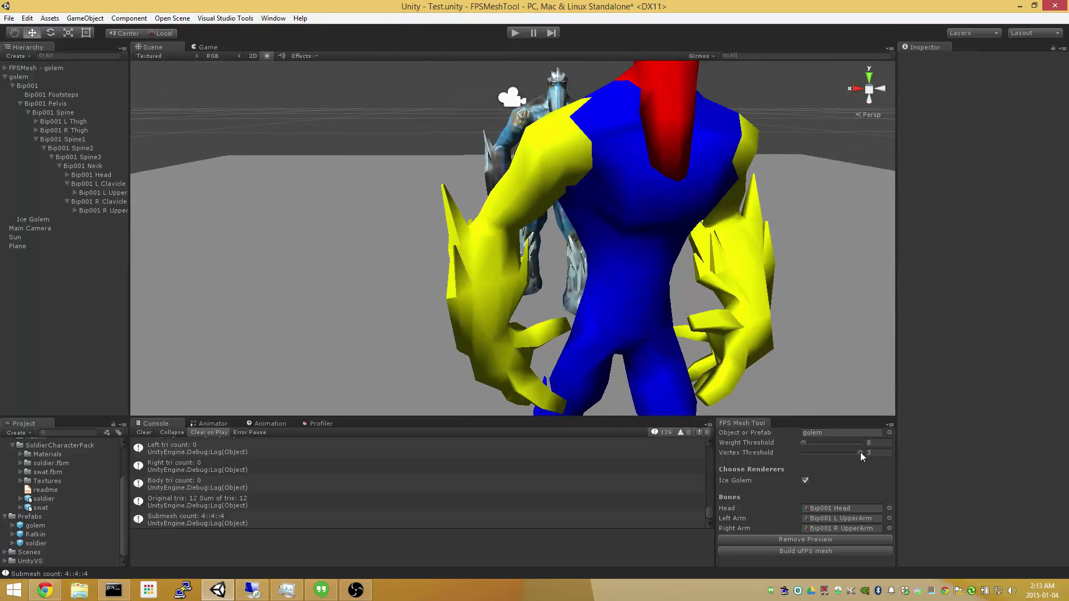
Step: Set the vertex threshold to 1 and the weight threshold to 0.5, and rebuild the uFPS mesh
drag(860, 452, 831, 442)
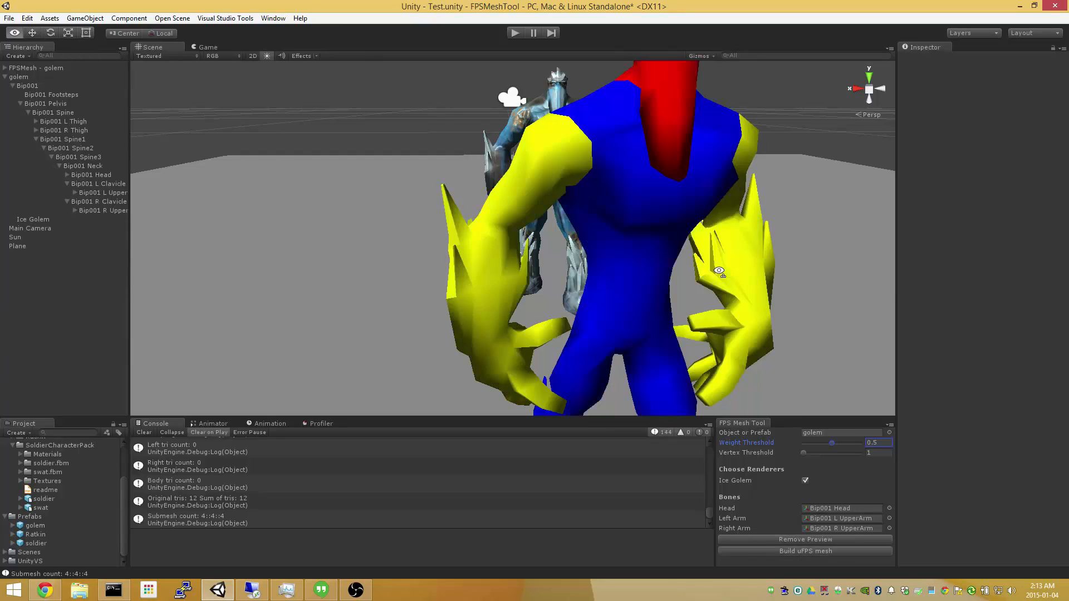
right_drag(719, 271, 673, 257)
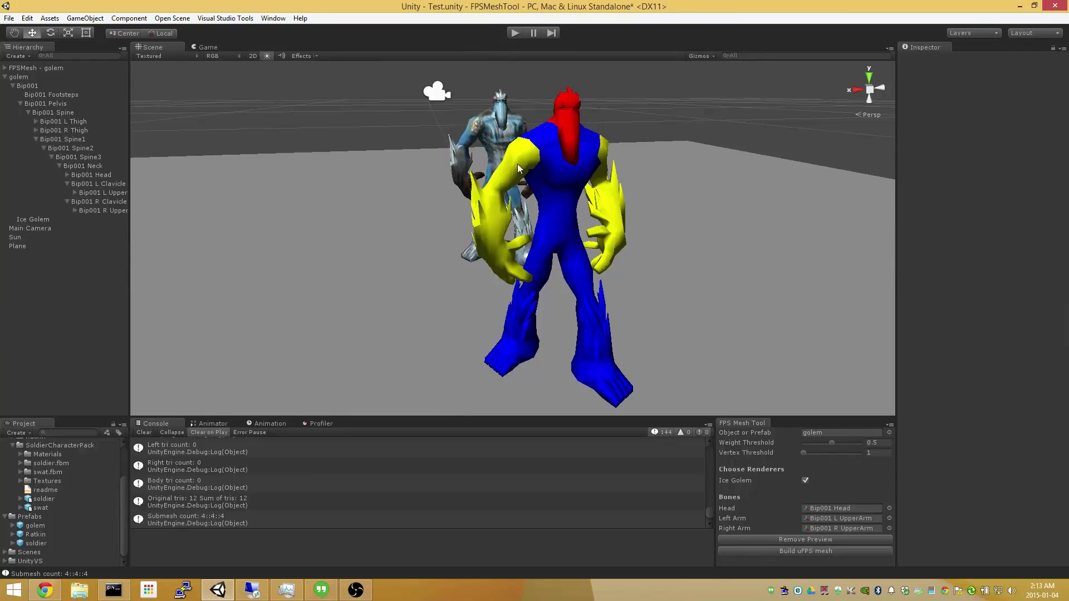
Step: Examine which materials the original golem's Ice Golem mesh uses in Element 0 and Element 1
click(492, 124)
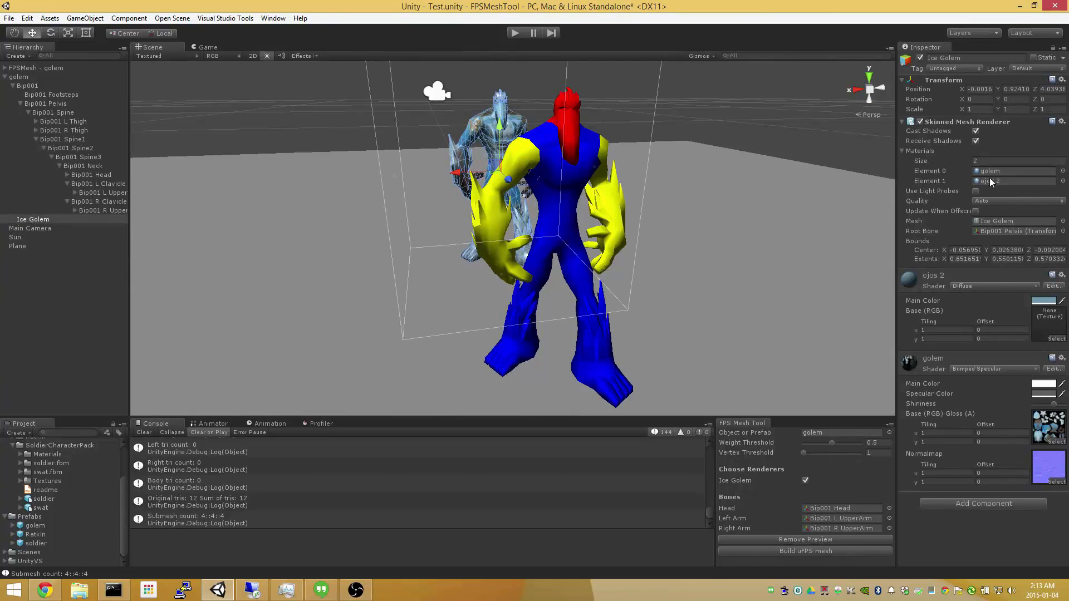
click(1011, 172)
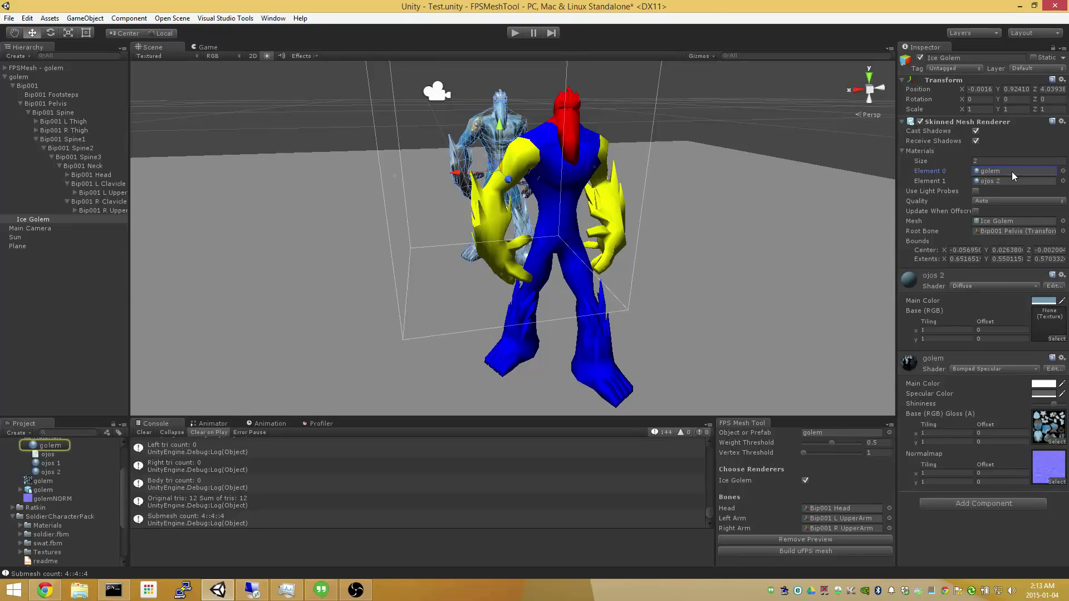
click(1011, 182)
click(1011, 171)
click(1011, 182)
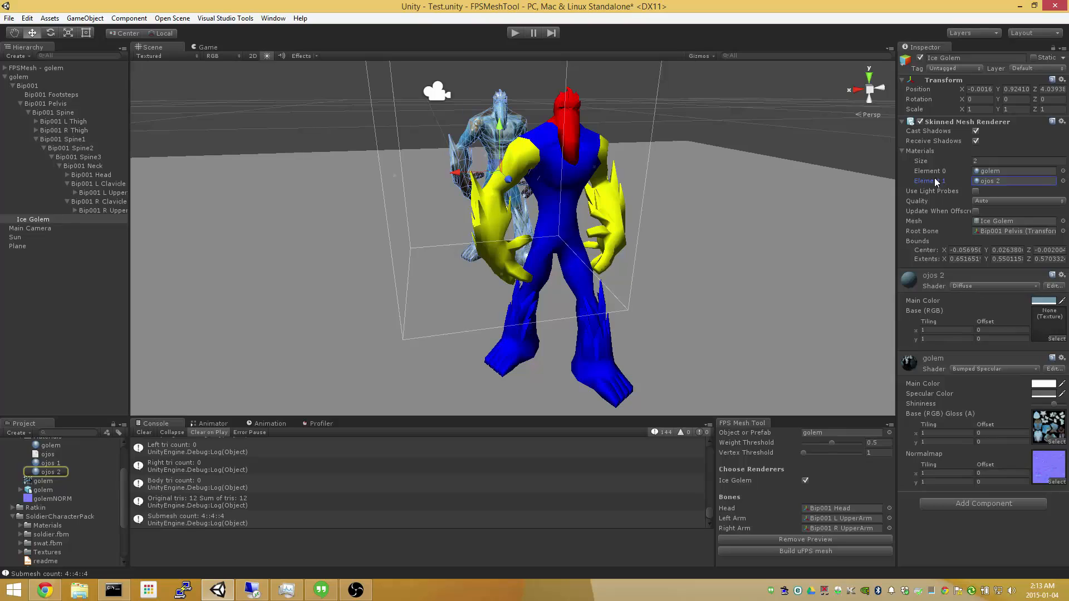
right_drag(698, 231, 619, 183)
key(w)
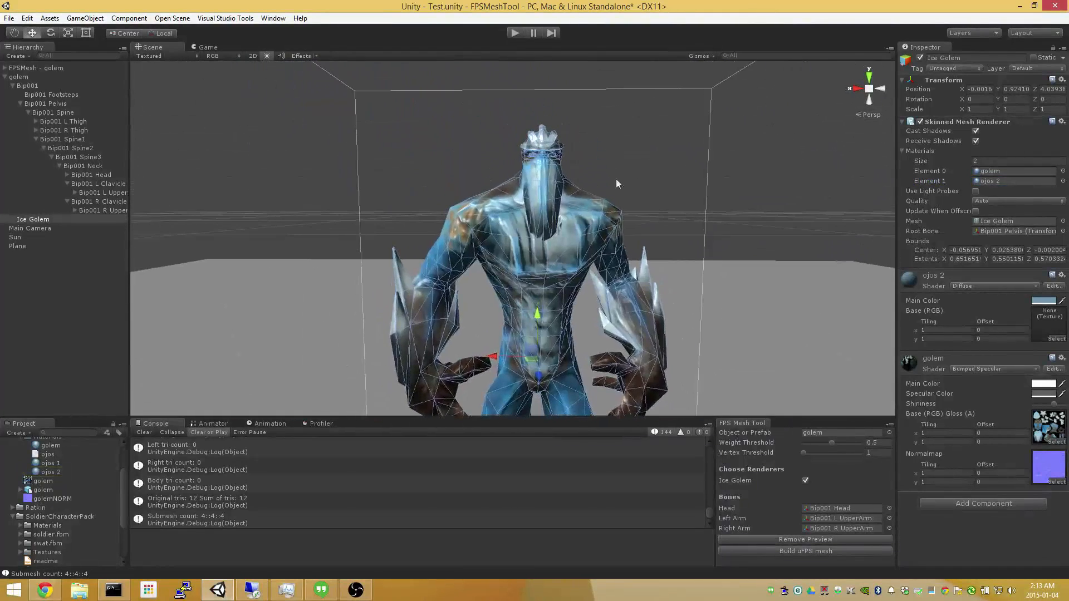
click(1011, 171)
right_drag(681, 249, 685, 263)
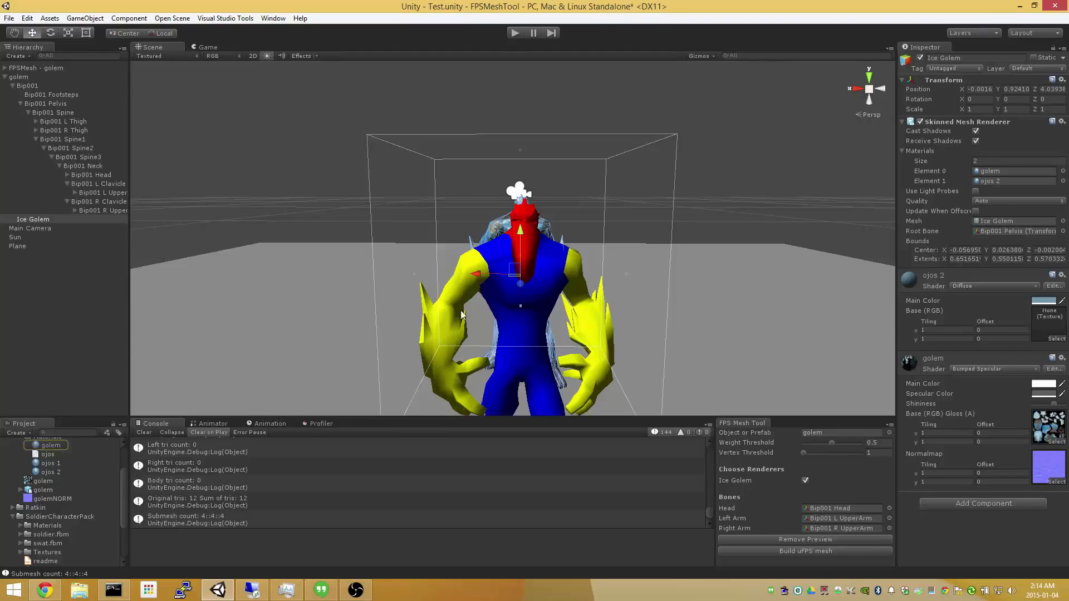
Step: Examine the four material elements on the Ice Golem mesh under FPSMesh - golem and look closely at its head
click(18, 77)
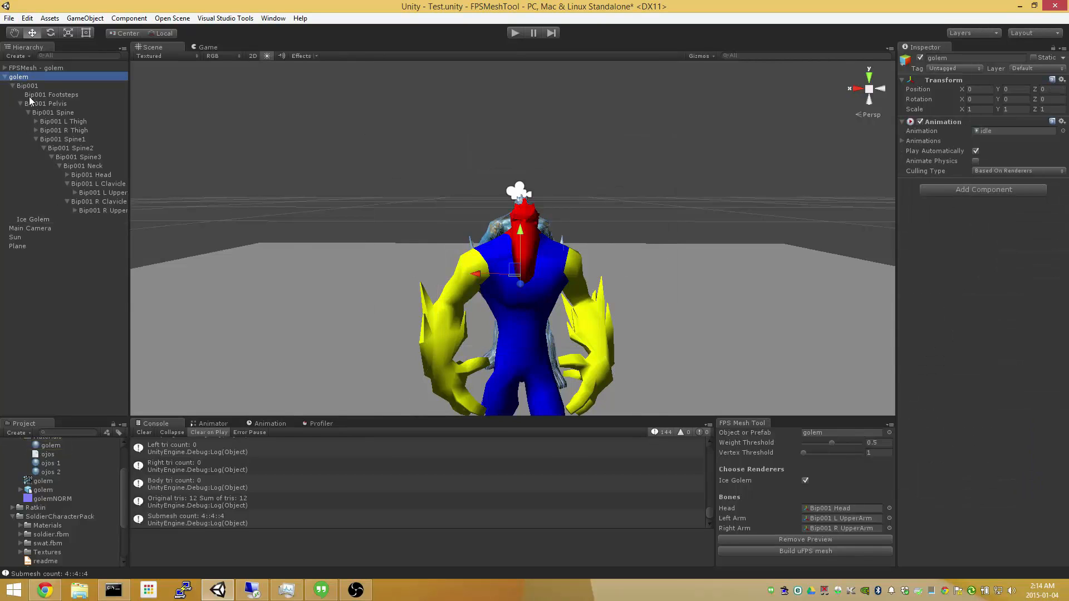
click(5, 68)
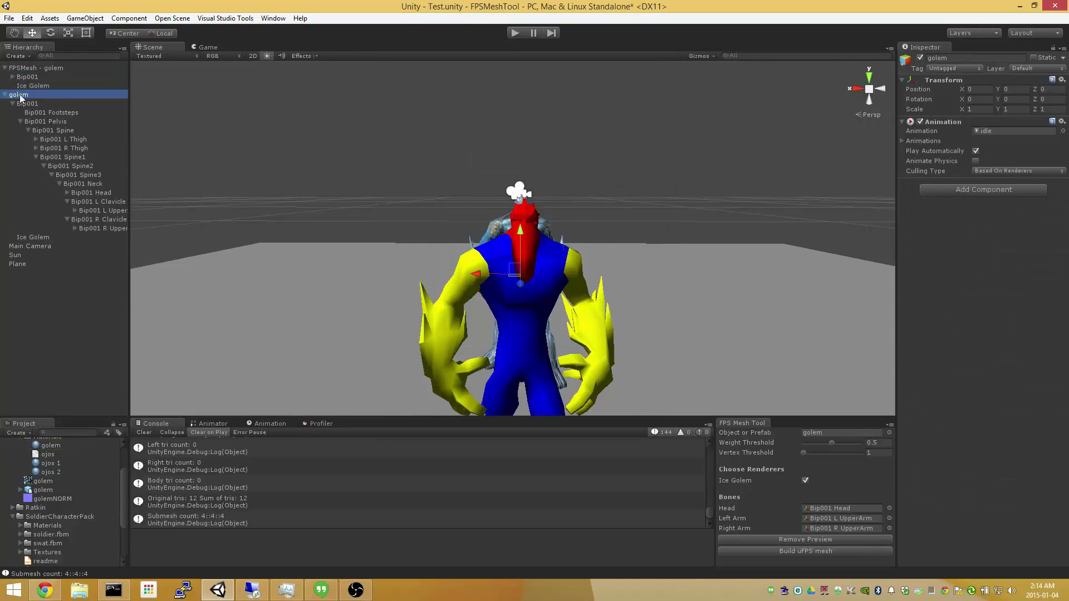
click(27, 86)
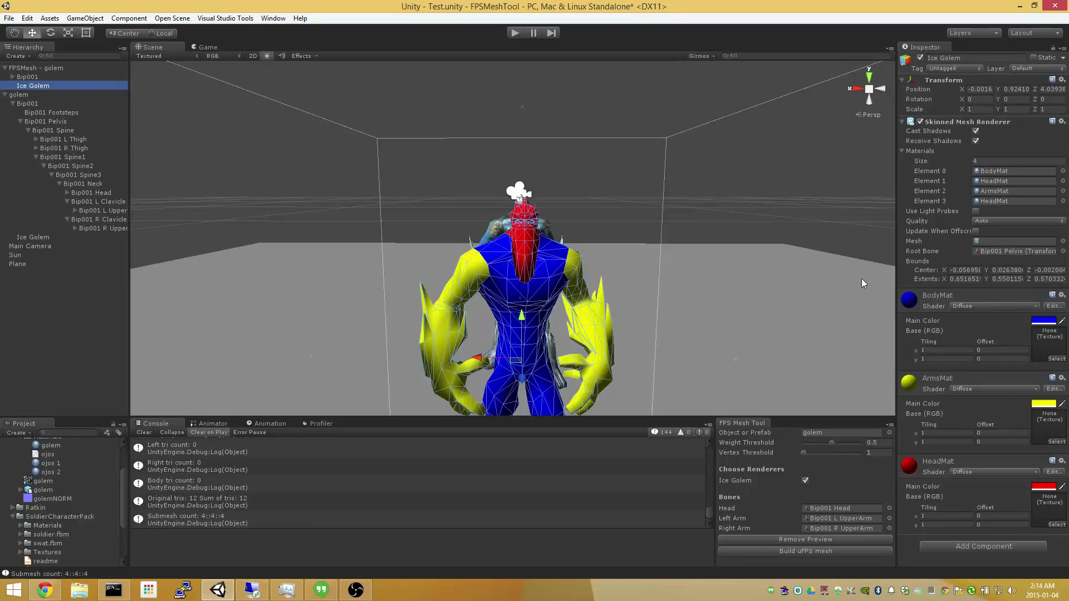
click(1004, 171)
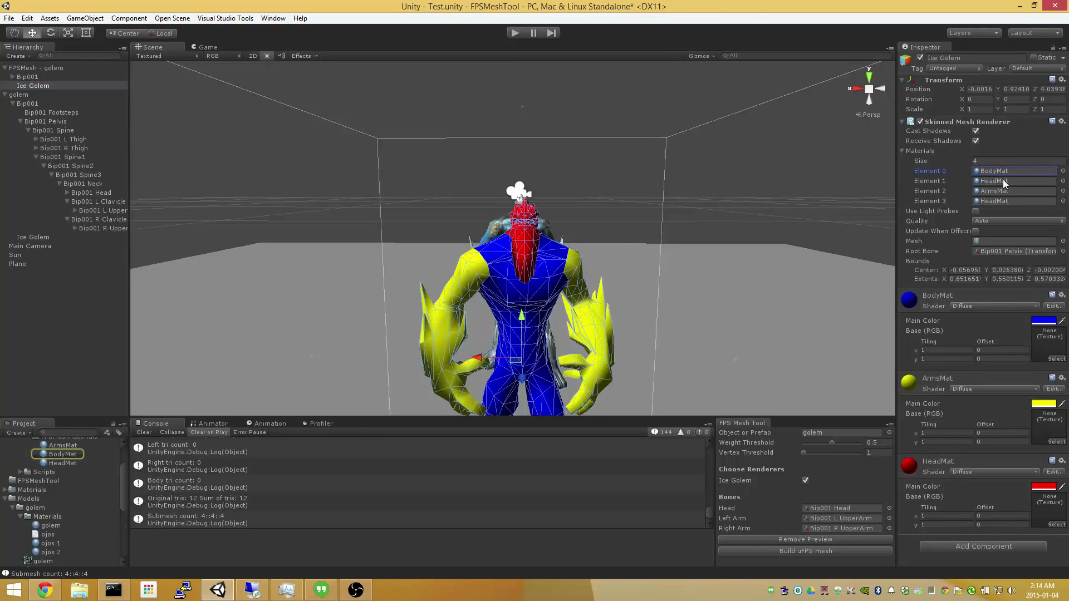
click(1003, 179)
click(1003, 190)
click(1003, 171)
click(1004, 181)
click(1003, 191)
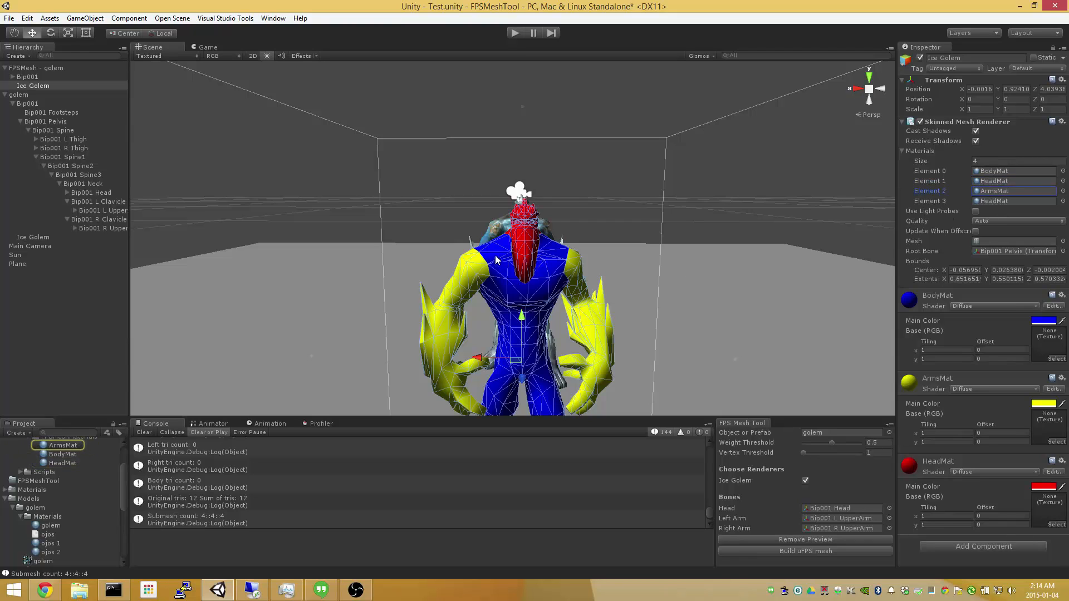
click(1014, 200)
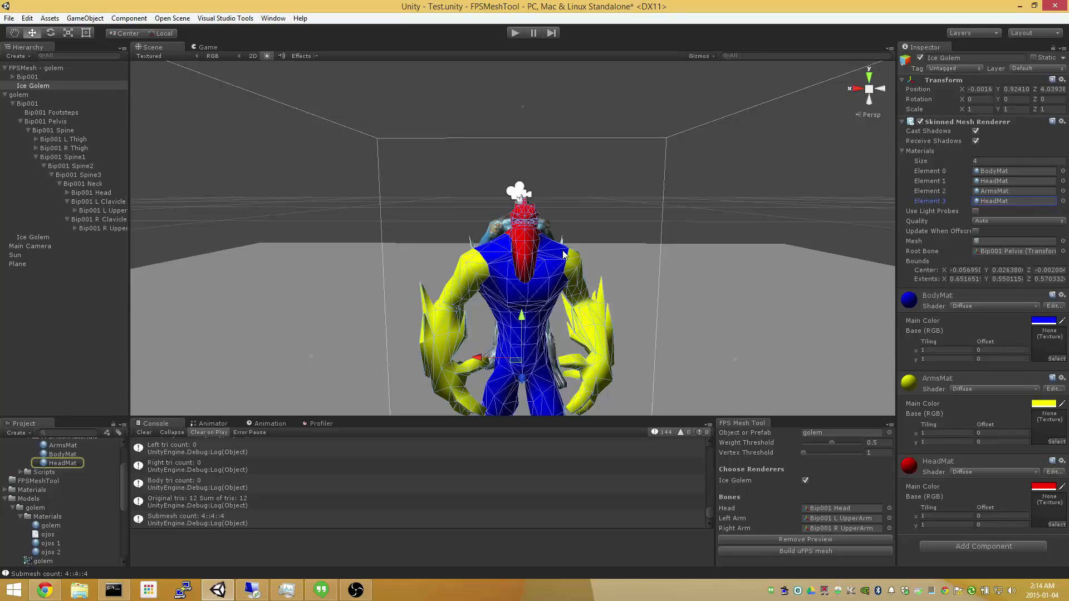
scroll(619, 281, up, 10)
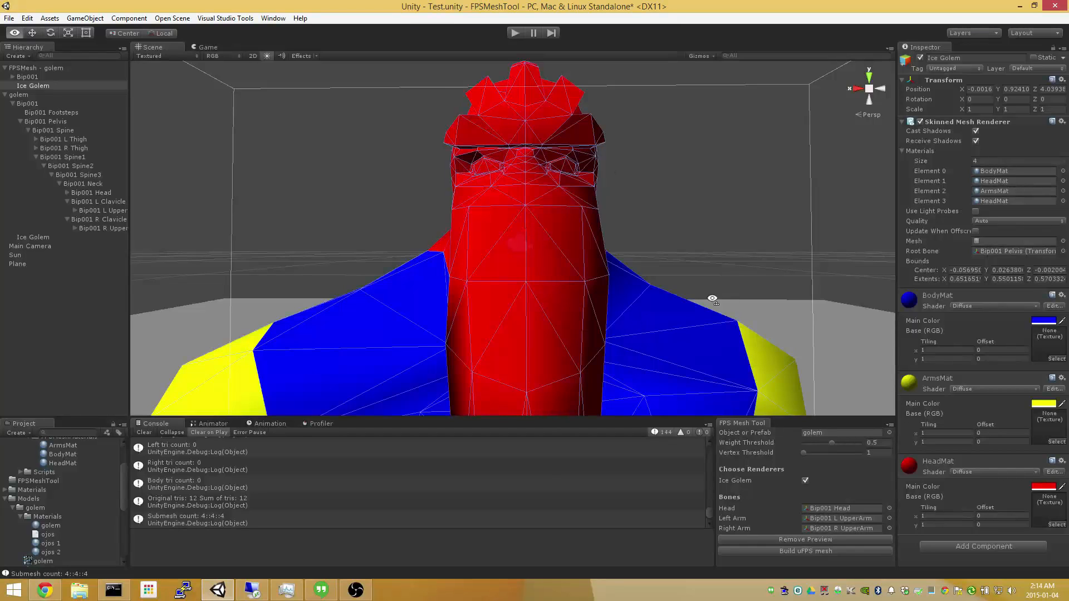
Step: Remove the golem's mesh preview and delete the original golem from the scene
scroll(709, 306, down, 10)
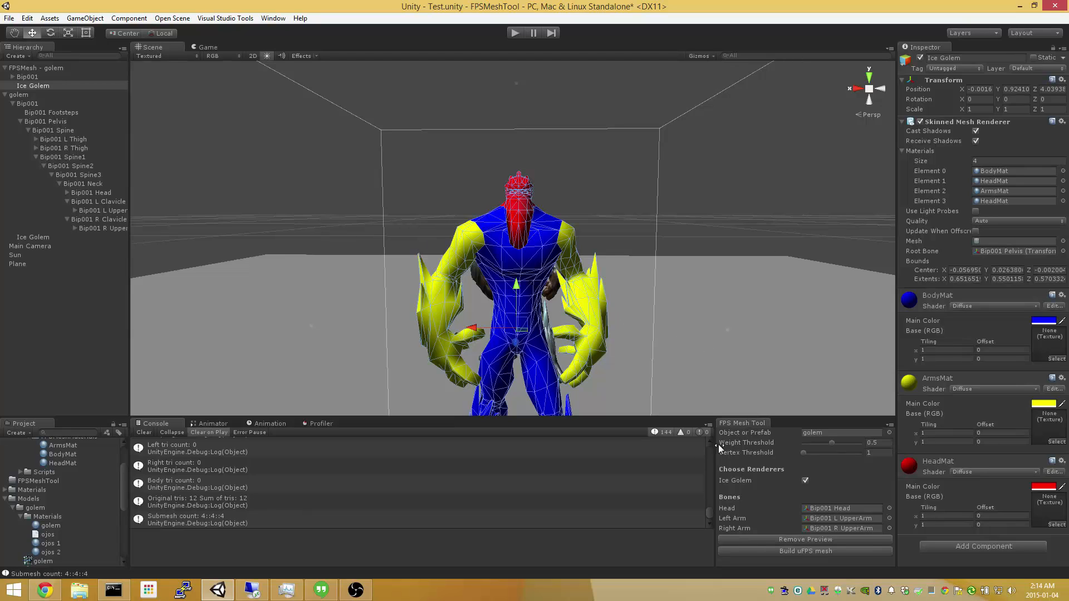
click(806, 539)
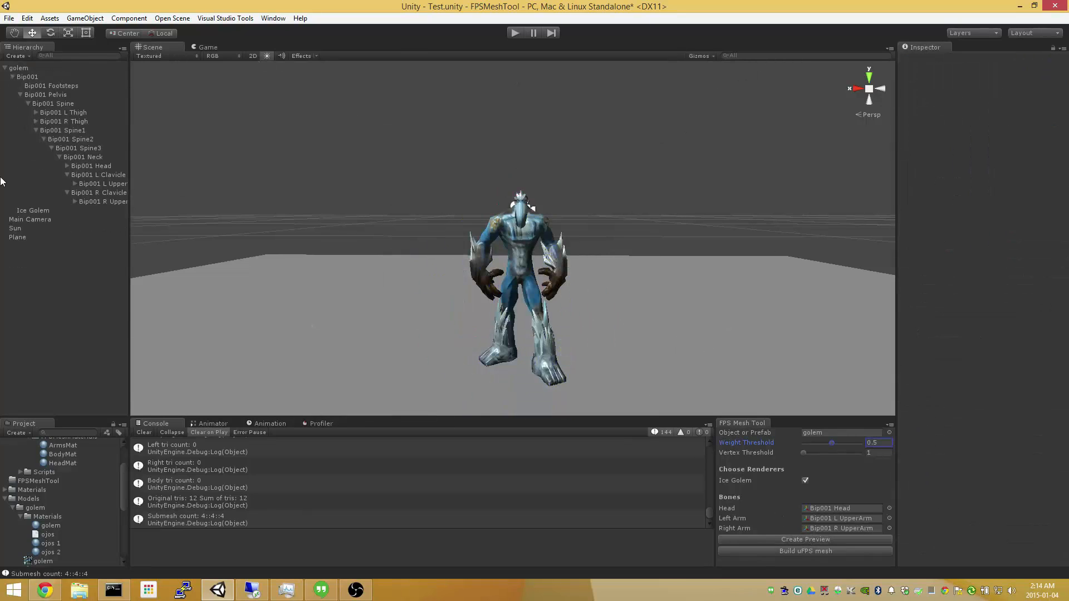
click(18, 68)
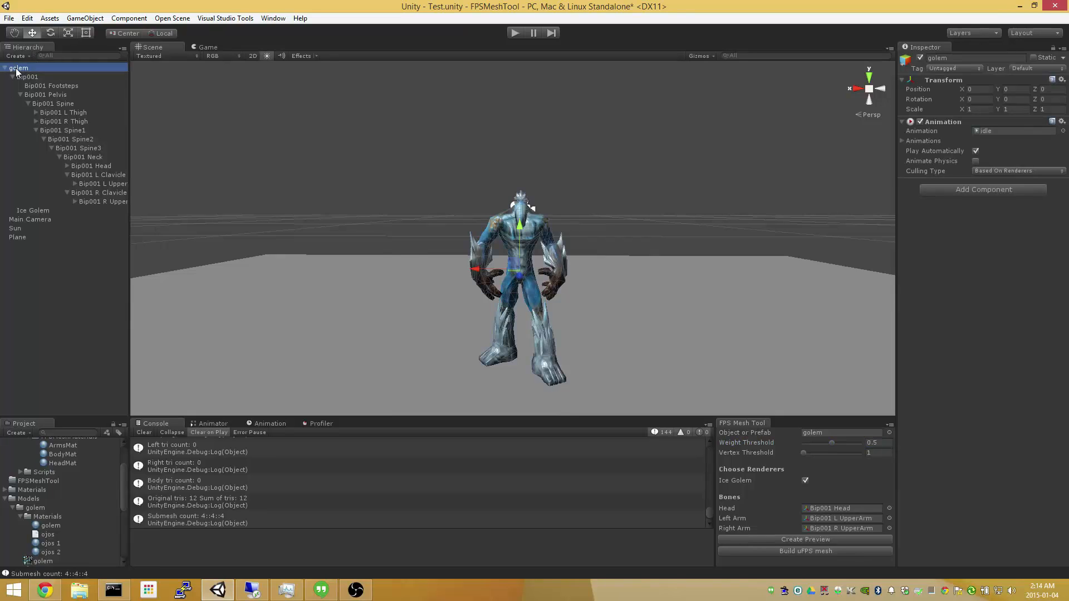
key(Delete)
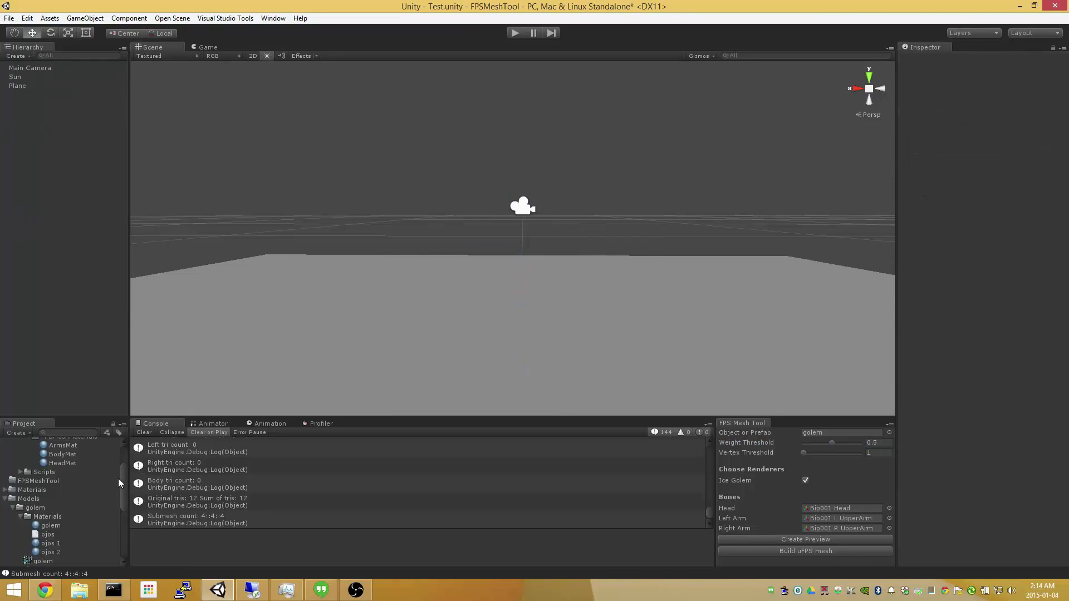
Step: Set the soldier prefab as the FPS Mesh Tool's source object and instantiate it in the scene
drag(125, 483, 125, 535)
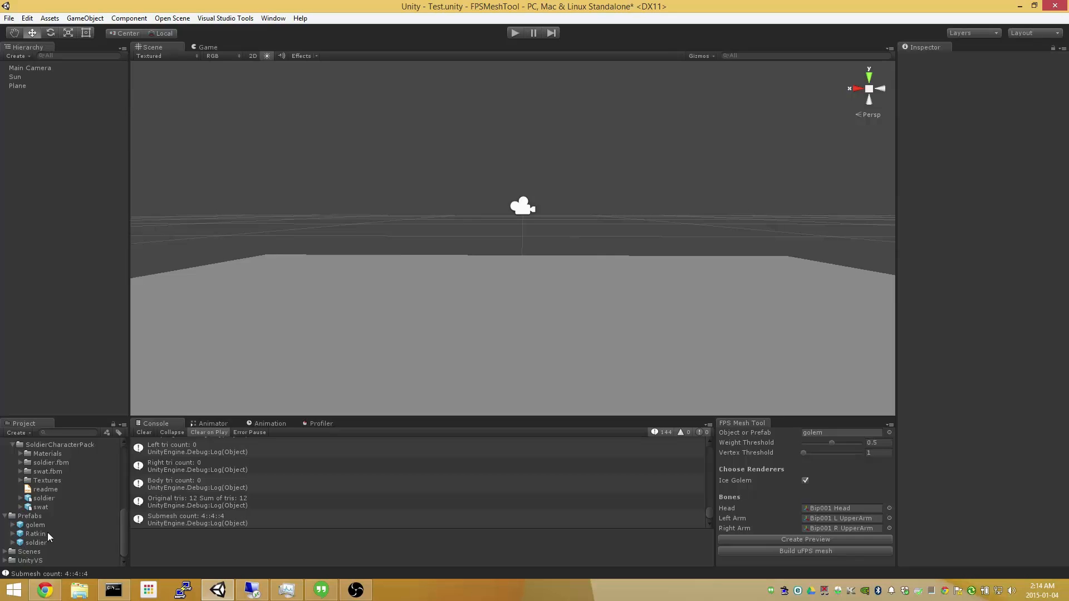
click(22, 543)
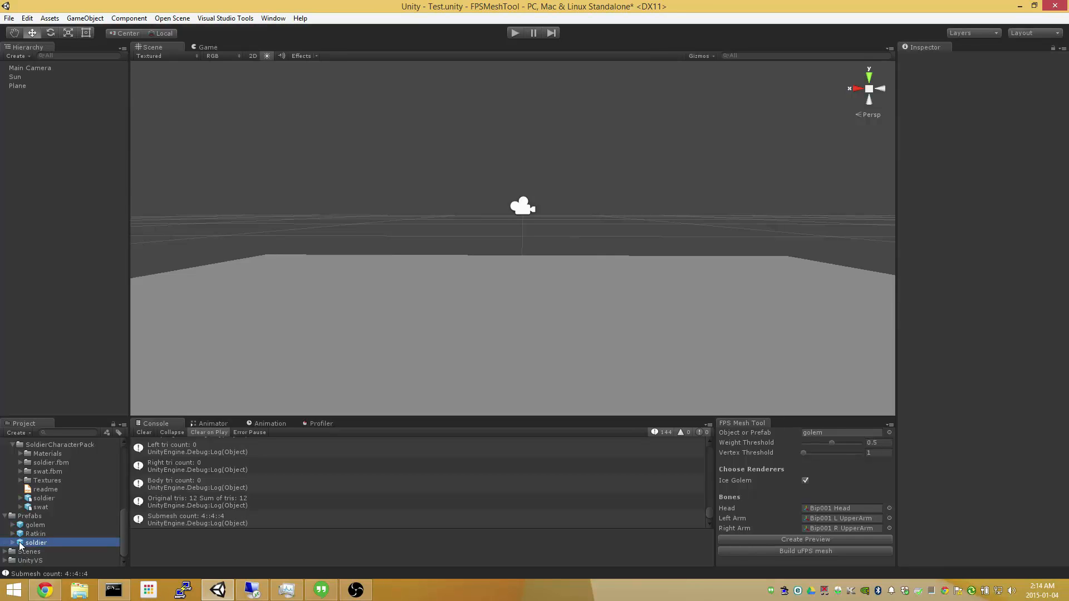
drag(20, 546, 832, 437)
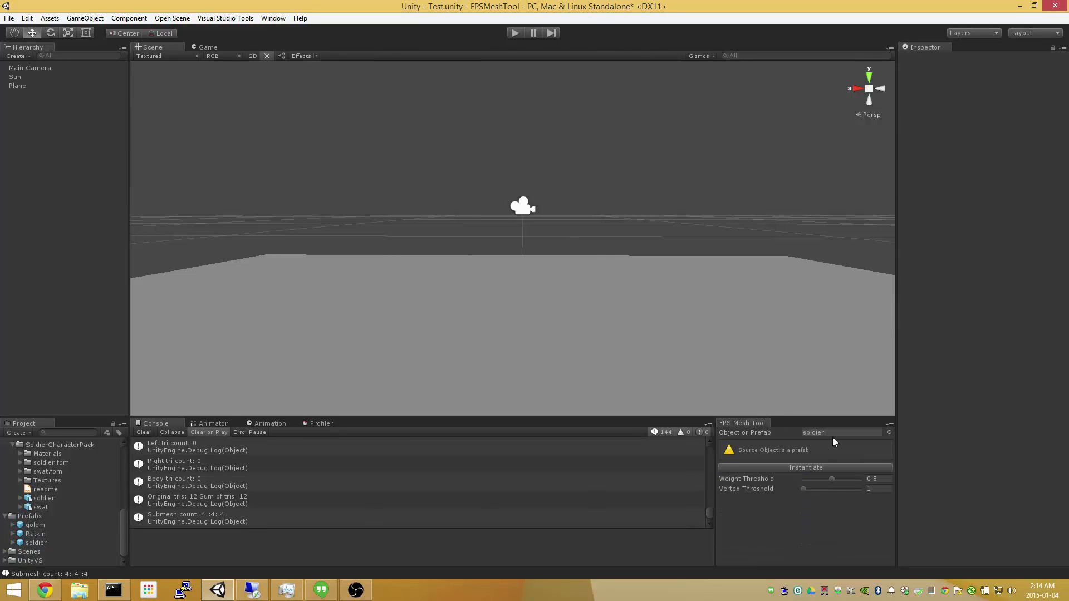
click(823, 467)
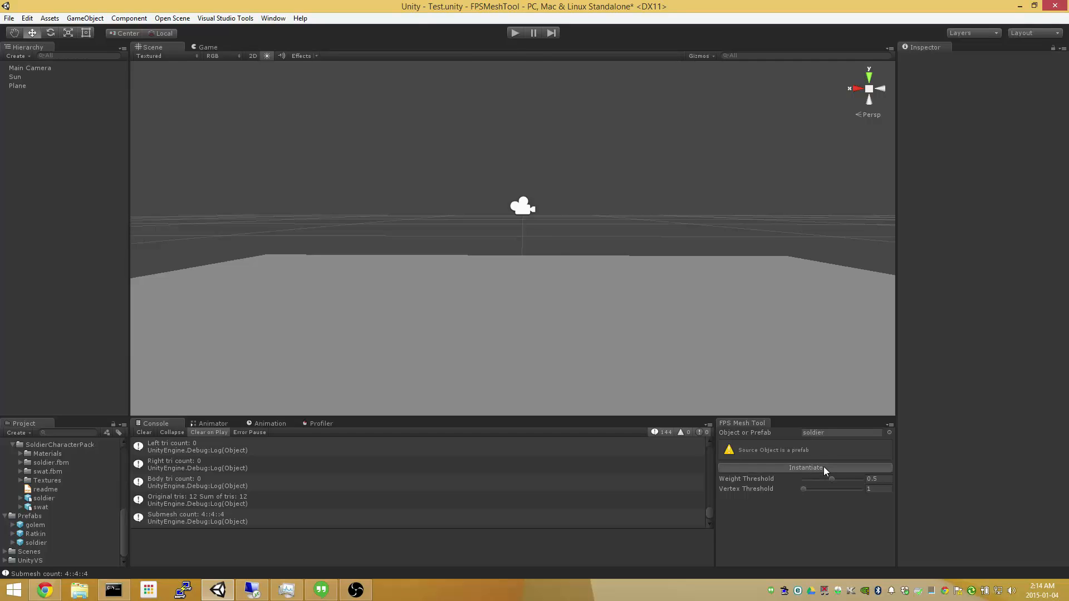
scroll(663, 294, down, 5)
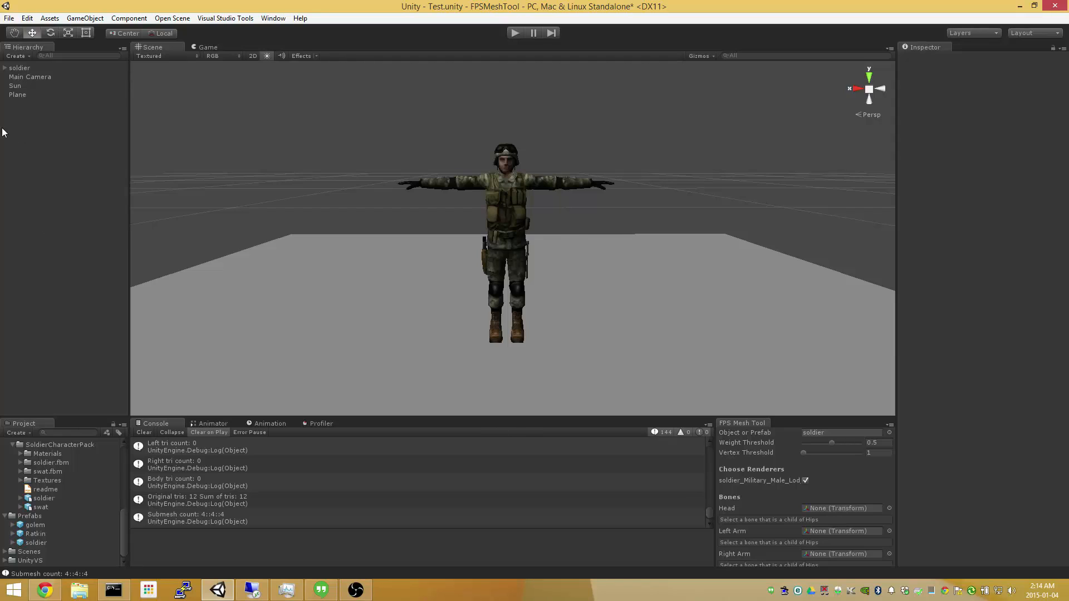
Step: Expand the soldier's skeleton down to Neck1 and assign its Head bone as the tool's head bone
click(4, 68)
click(11, 77)
click(28, 112)
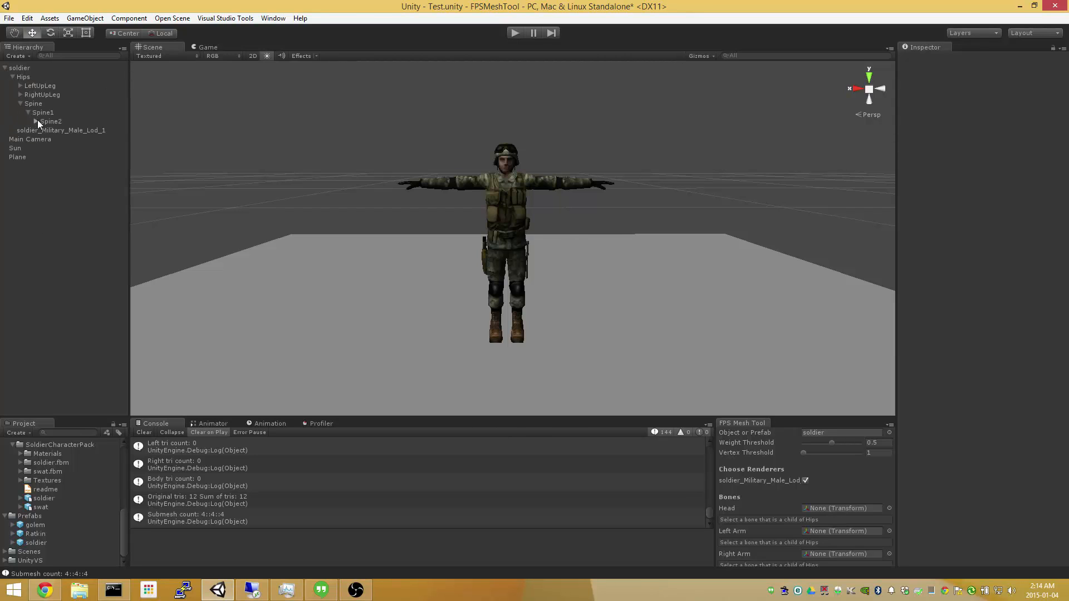
click(36, 121)
click(44, 140)
click(51, 148)
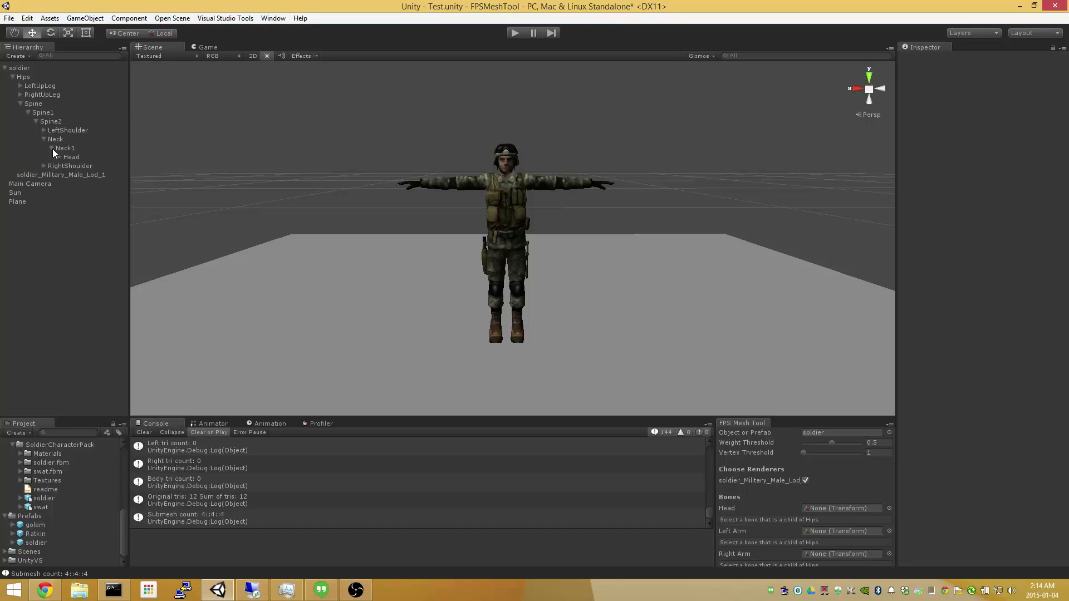
drag(69, 157, 842, 508)
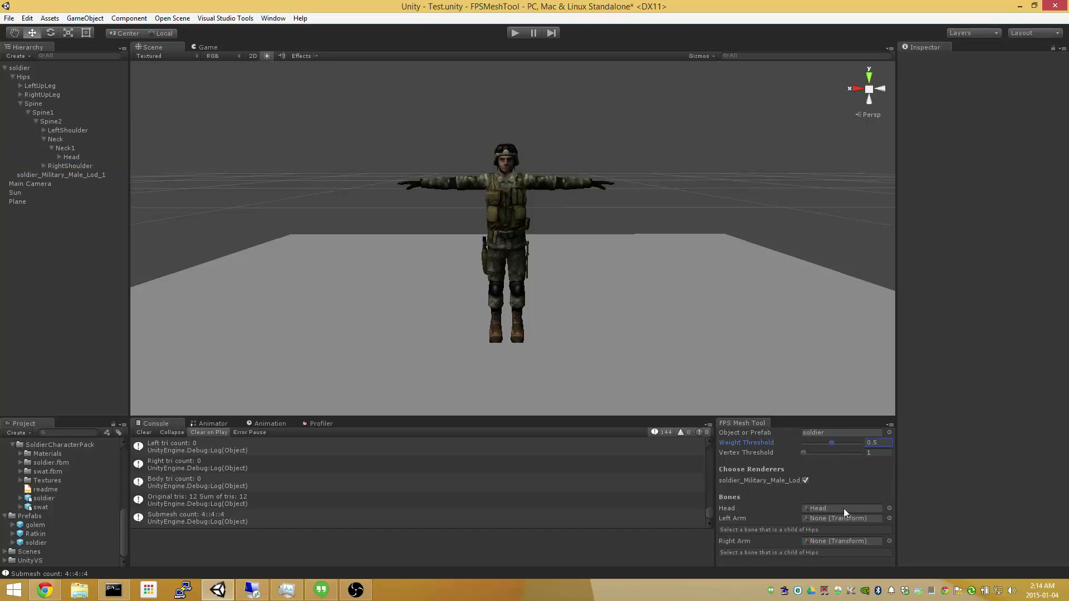
Step: Assign the soldier's LeftArm and RightArm bones as the tool's left and right arm bones
click(43, 130)
drag(56, 140, 851, 520)
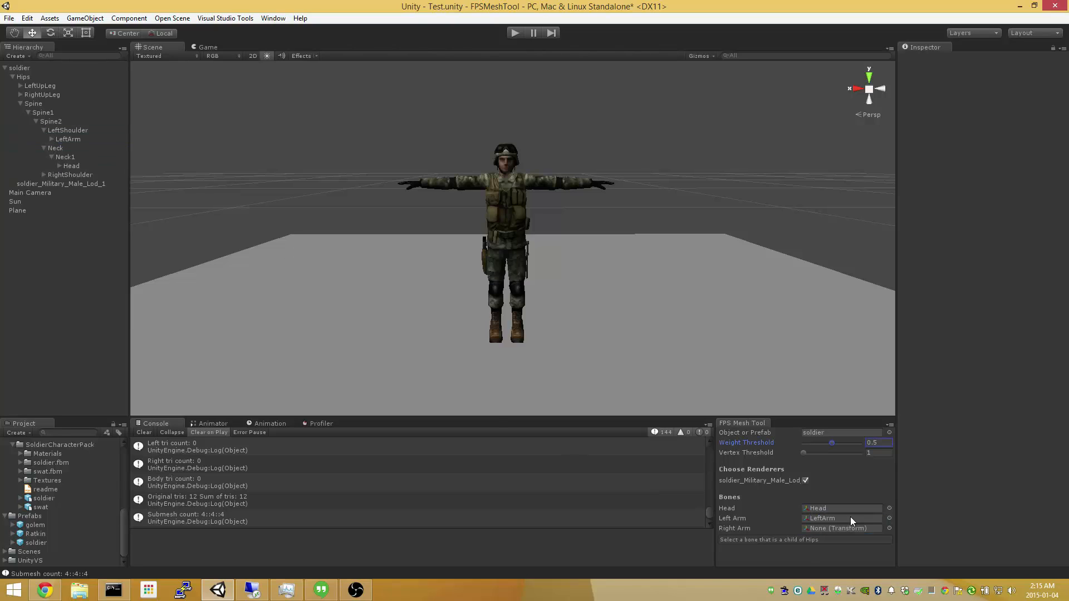
click(43, 174)
drag(66, 184, 836, 536)
Step: Create the soldier preview, build its uFPS mesh and inspect the split model from the front
click(807, 539)
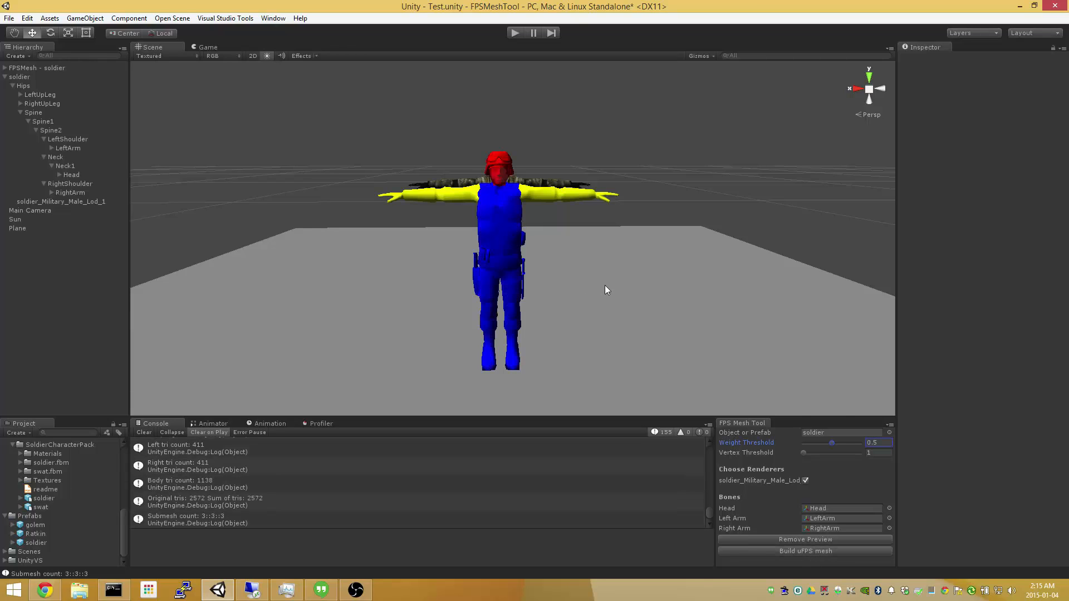
alt+drag(694, 248, 678, 267)
scroll(679, 268, up, 2)
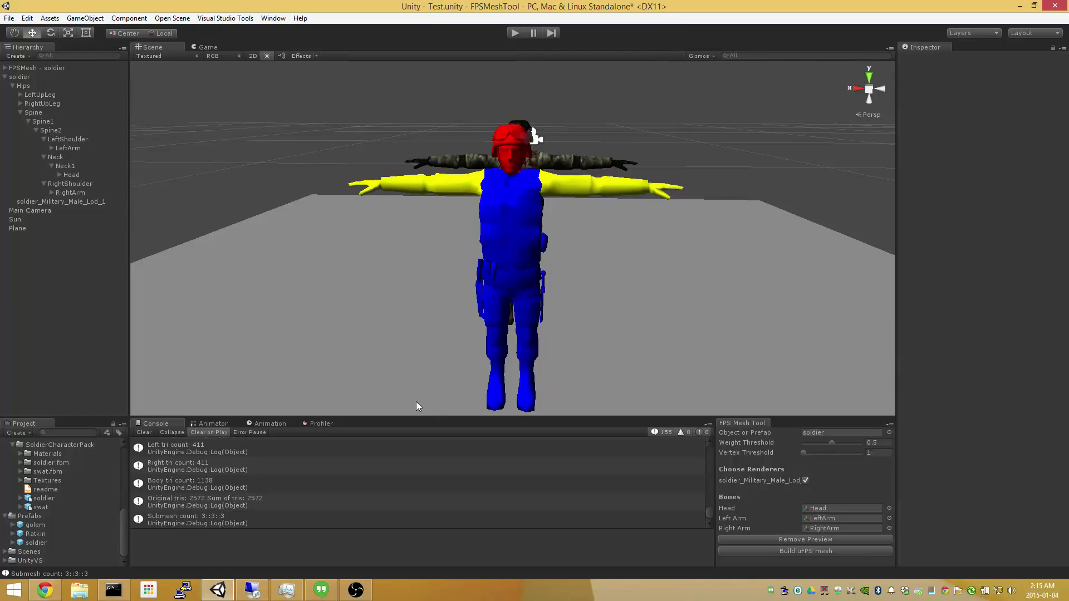
Step: Delete the original soldier and the FPSMesh - soldier object from the scene
click(19, 78)
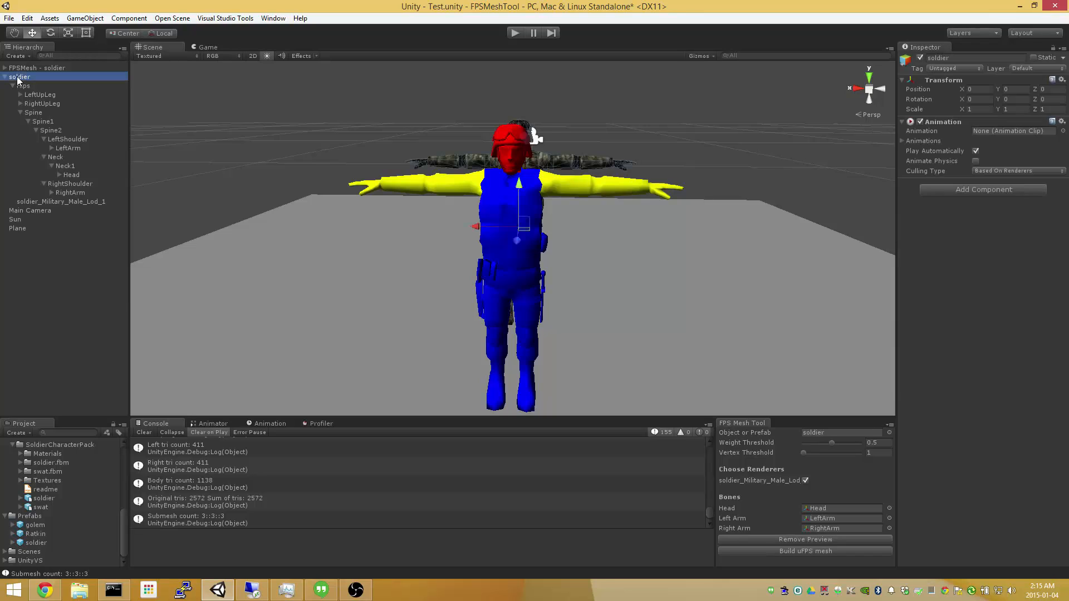
key(Delete)
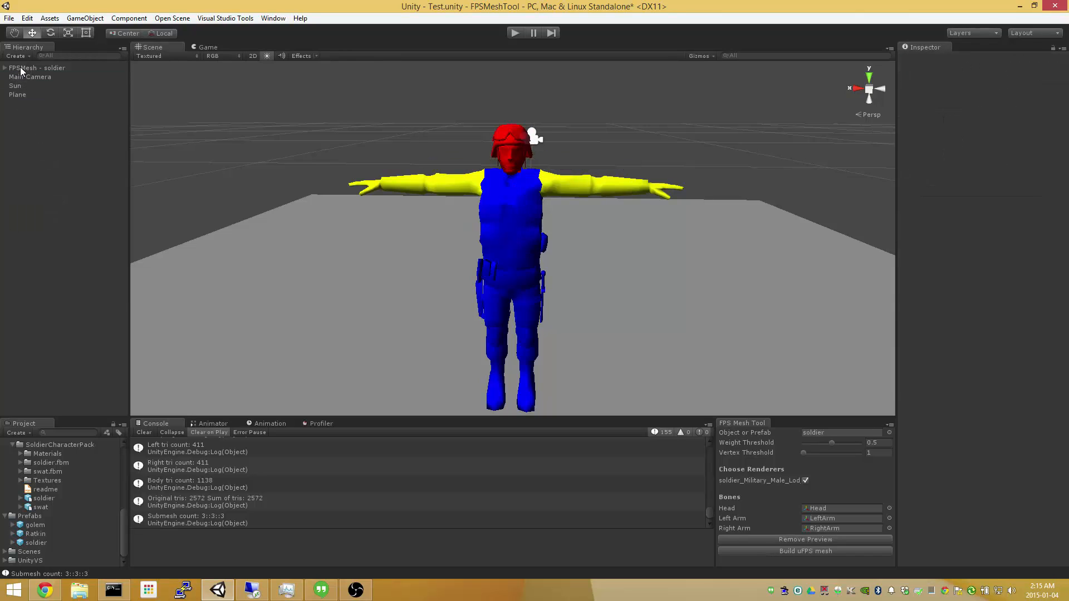
click(23, 68)
key(Delete)
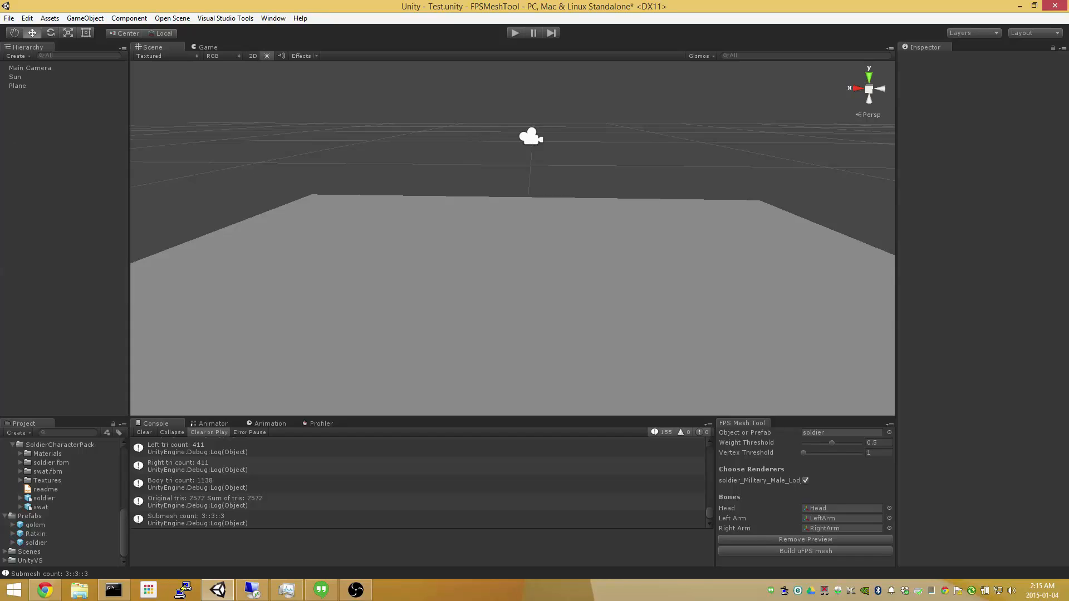
Step: Set the Ratkin prefab as the FPS Mesh Tool's source object and instantiate it in the scene
drag(20, 536, 830, 434)
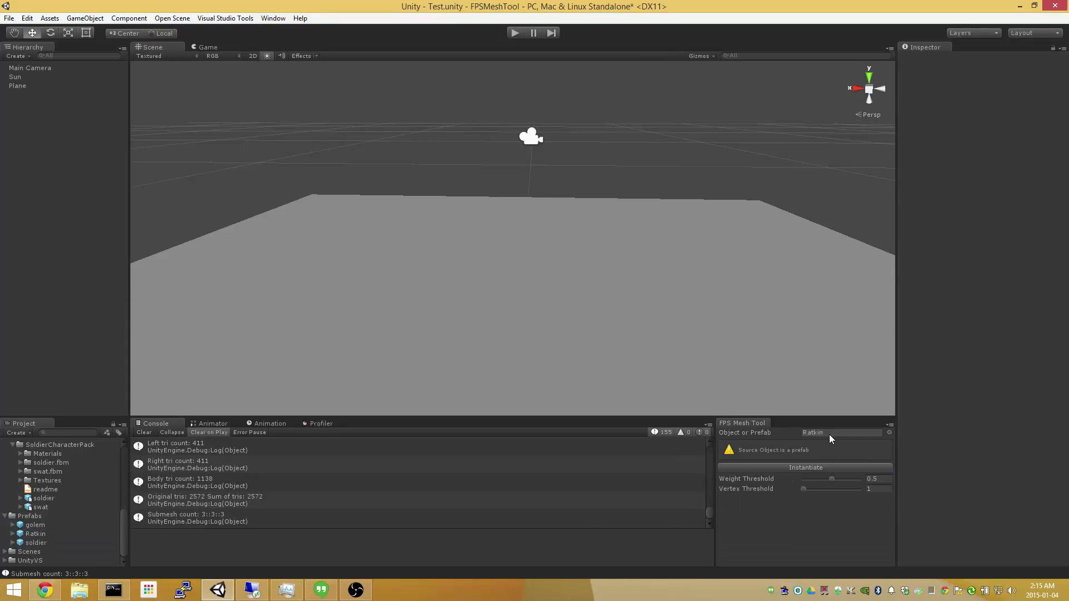
click(819, 467)
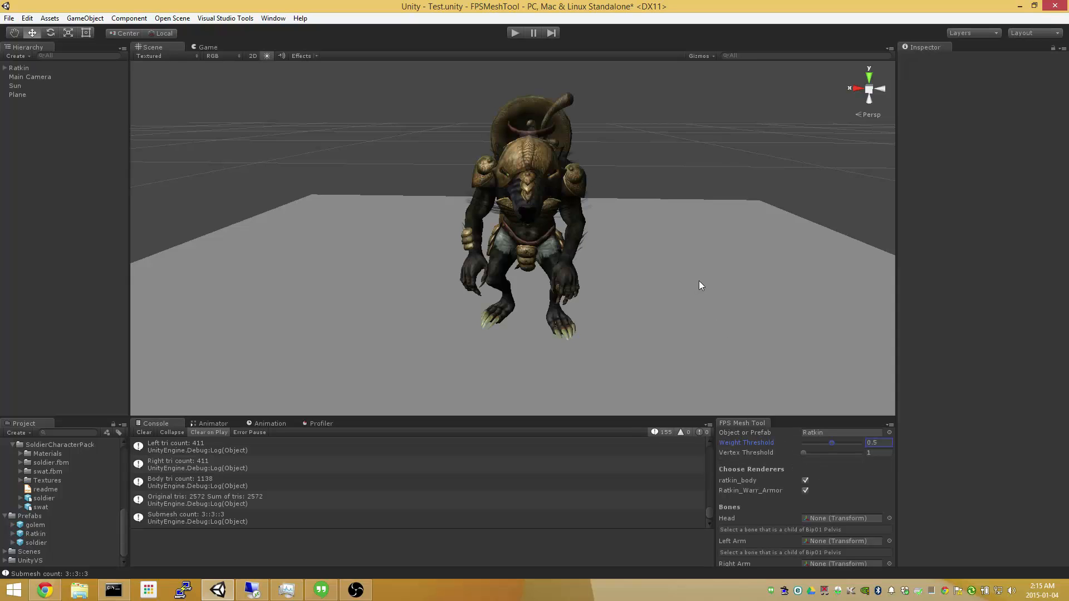
key(s)
mouse_move(699, 280)
right_down()
mouse_move(708, 285)
mouse_move(707, 269)
right_up()
key(q)
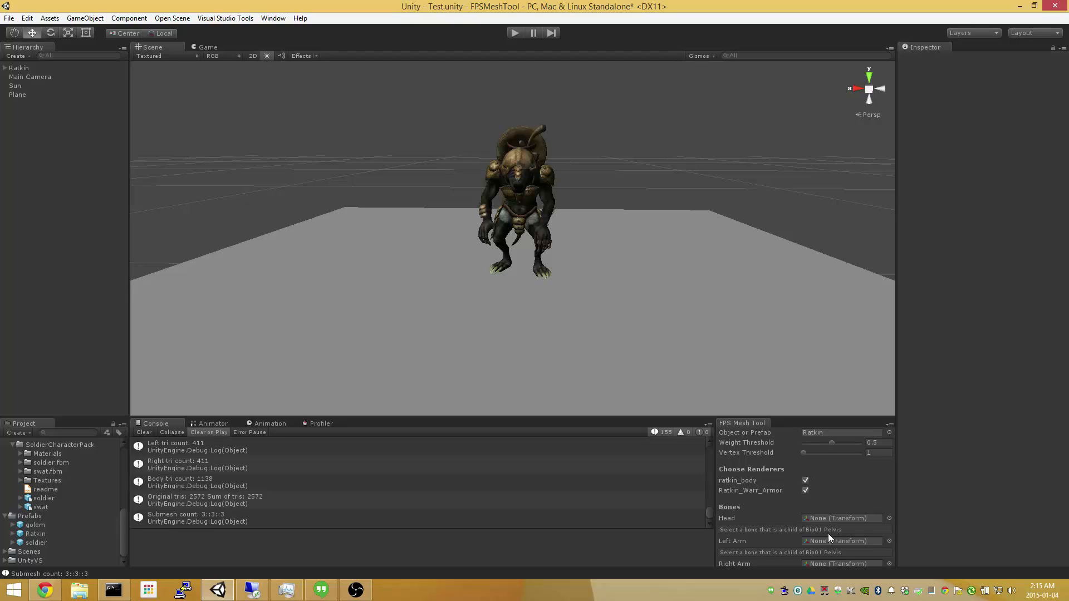
Step: Expand the Ratkin's skeleton down to Bip01 Neck and assign Bip01 Head as the tool's head bone
click(5, 68)
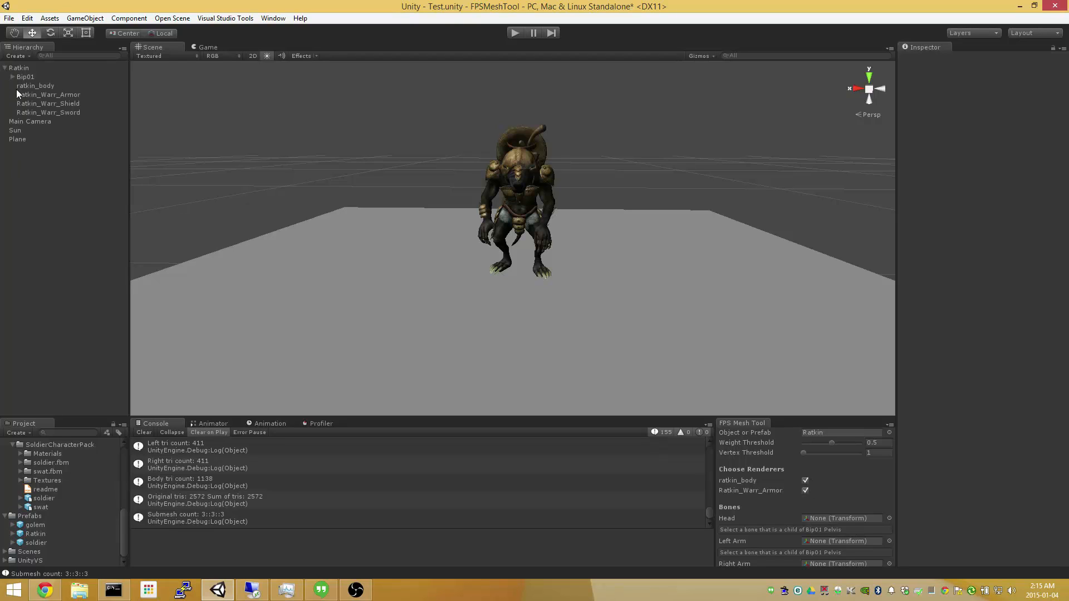
click(13, 77)
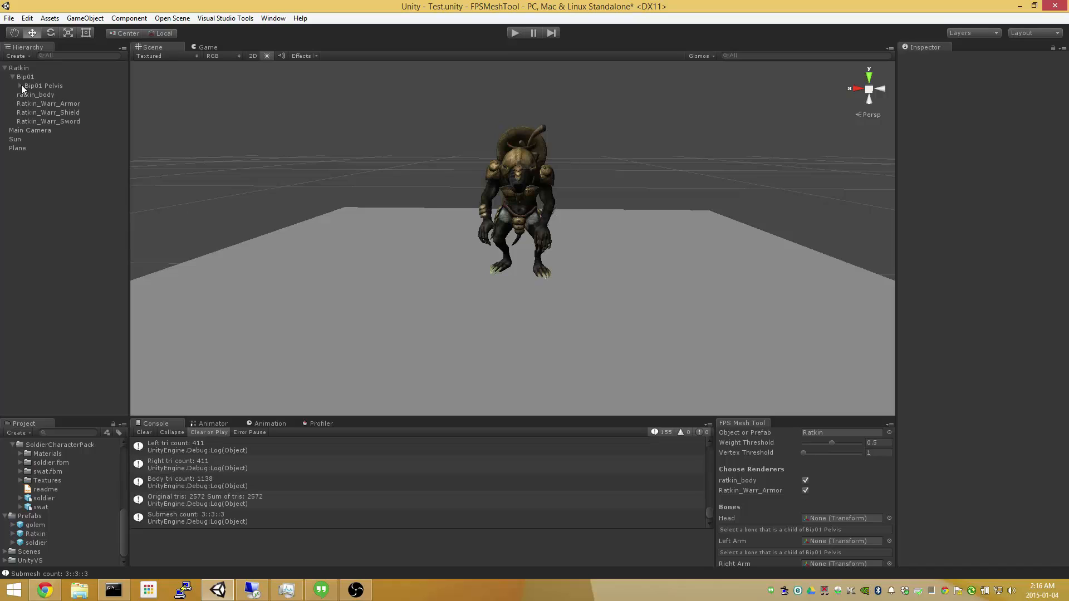
click(20, 86)
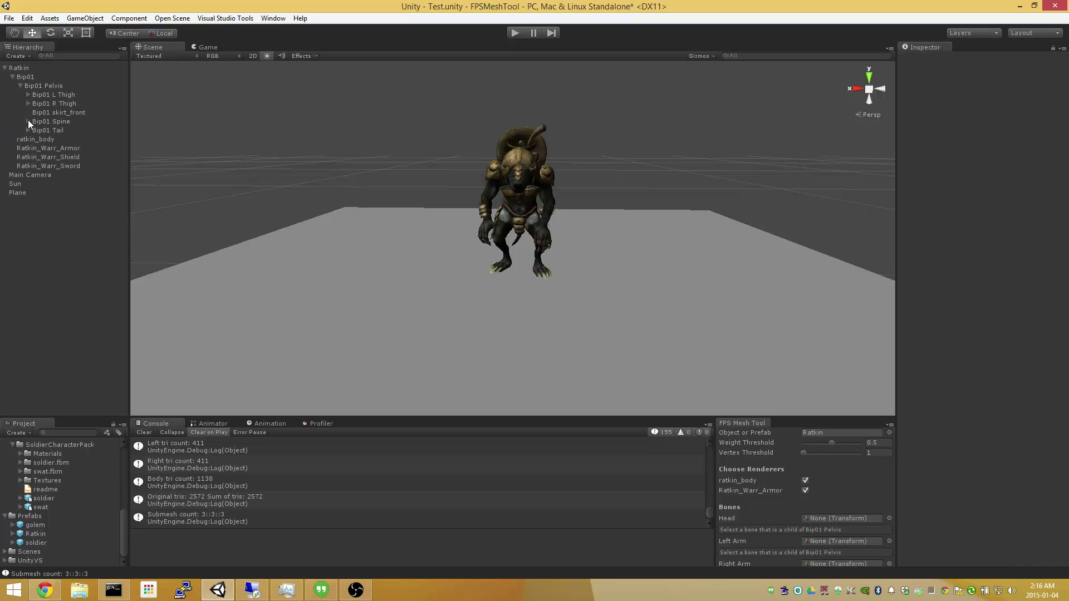
click(28, 121)
click(36, 131)
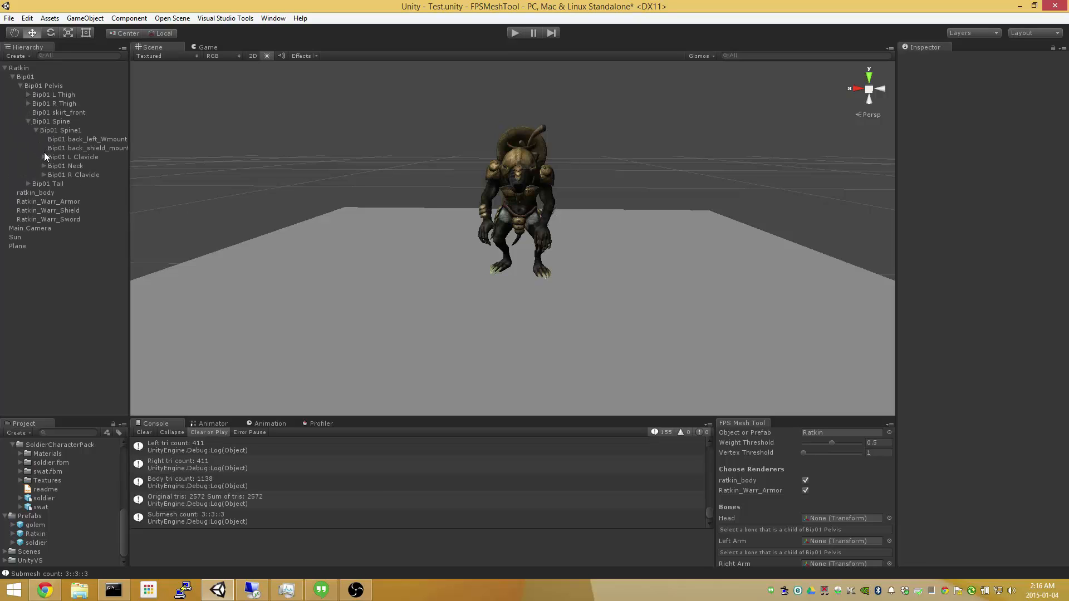
click(42, 166)
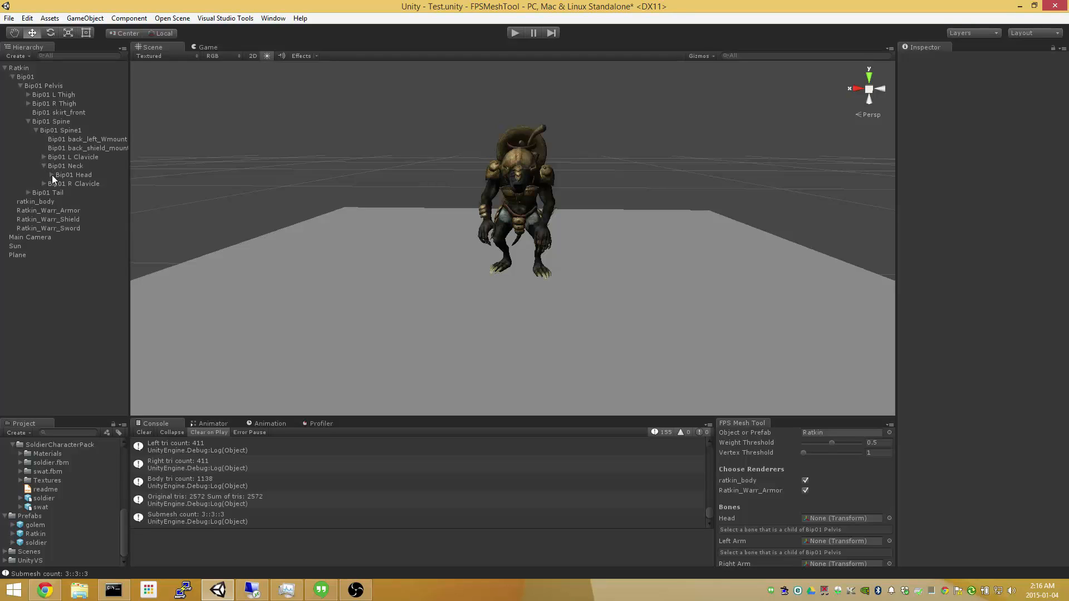
click(65, 175)
drag(65, 175, 843, 518)
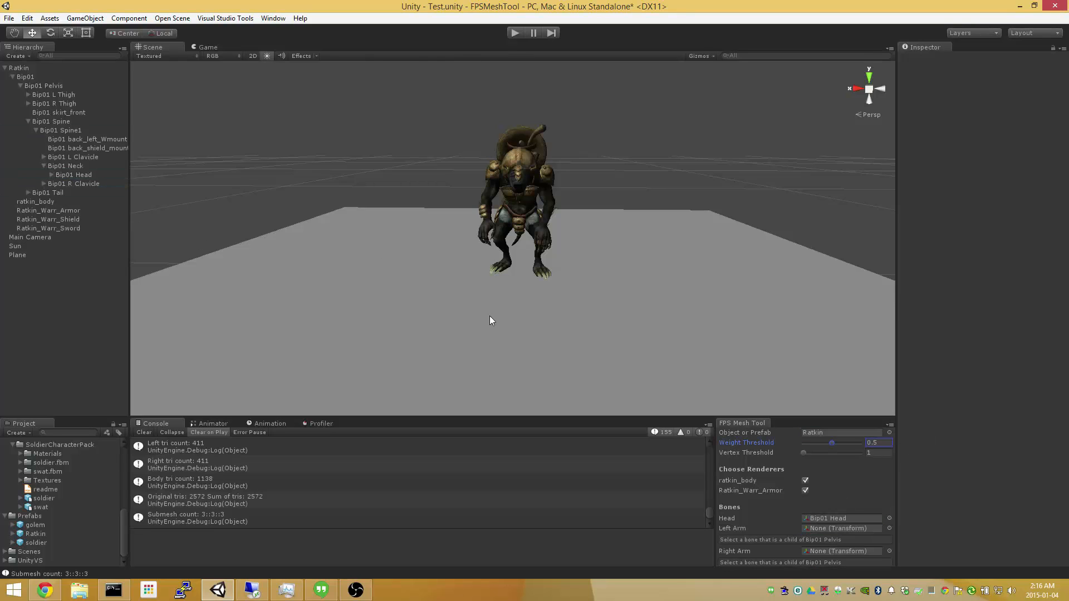
Step: Assign Bip01 L UpperArm and Bip01 R UpperArm as the Ratkin's left and right arm bones
click(44, 157)
drag(65, 165, 871, 529)
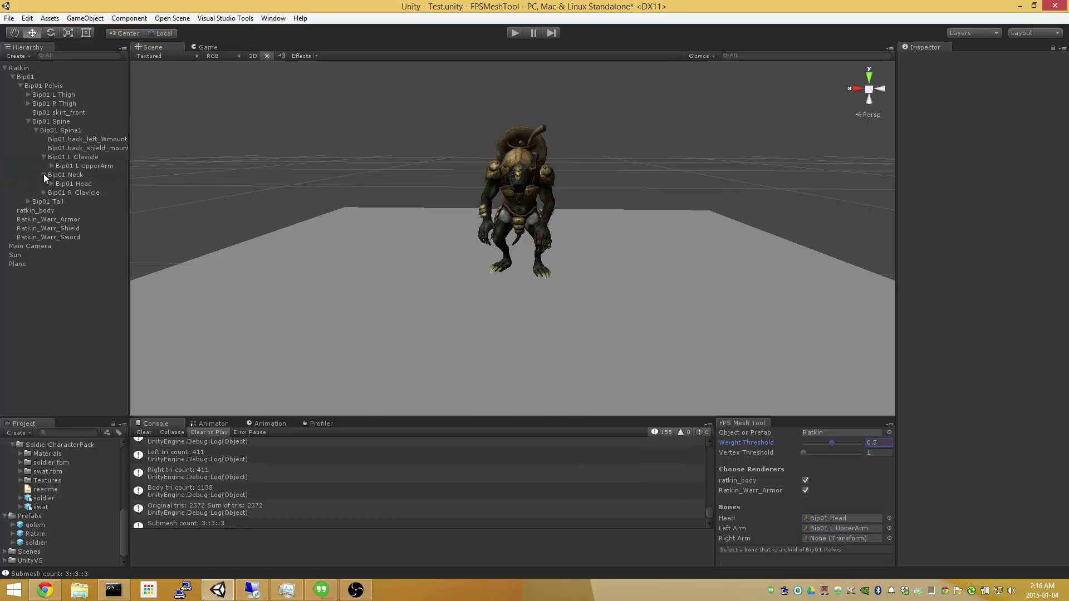
click(45, 192)
drag(61, 202, 841, 538)
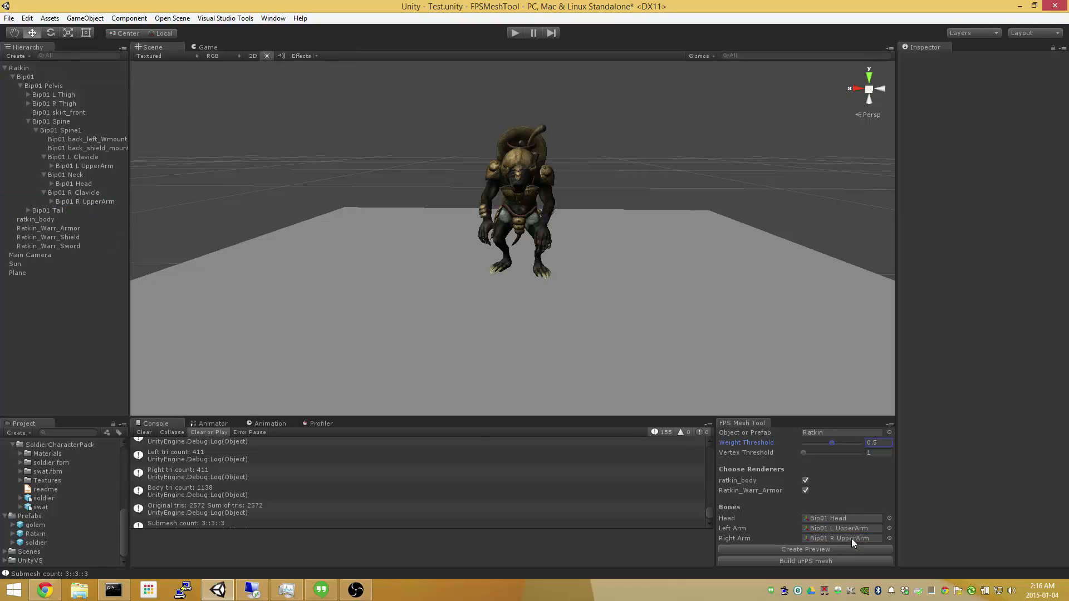
Step: Create the Ratkin preview, build its uFPS mesh and inspect the split model from both sides and above
click(808, 549)
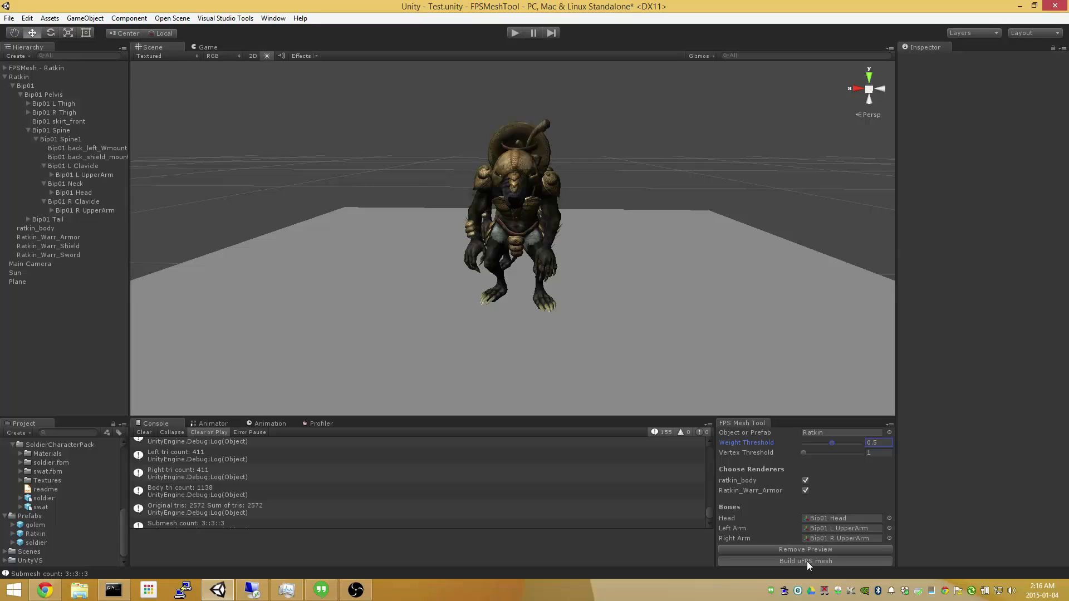
click(807, 561)
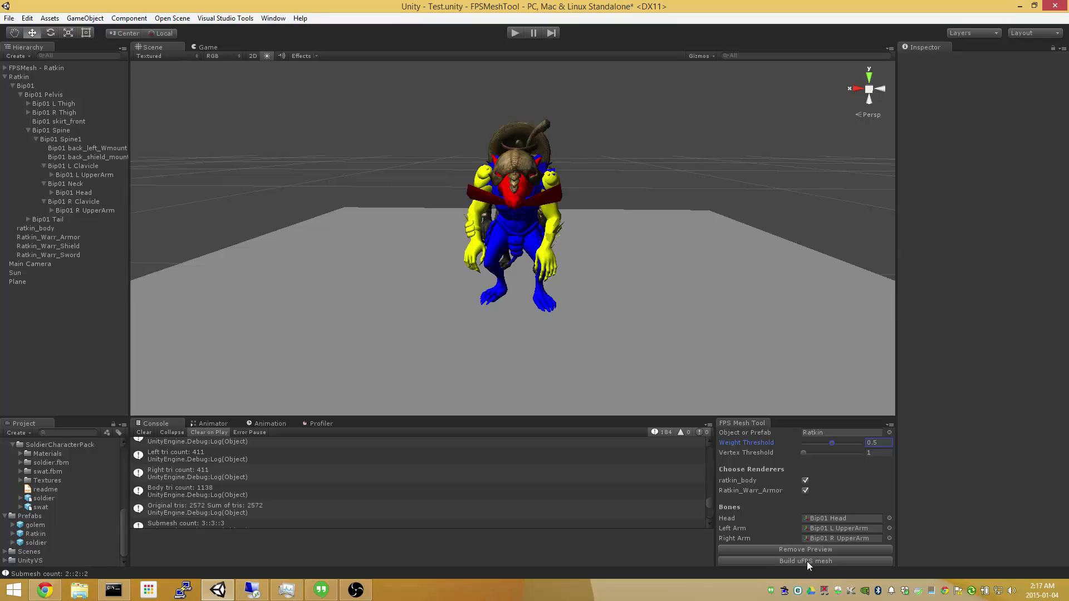
key(d)
right_drag(645, 225, 814, 262)
key(w)
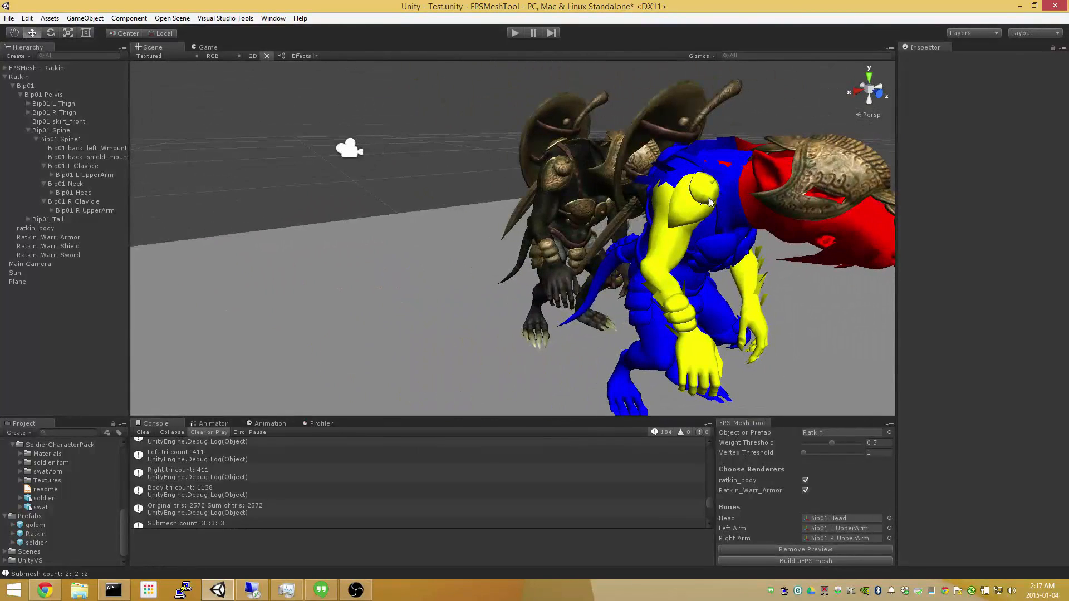
alt+drag(707, 347, 394, 305)
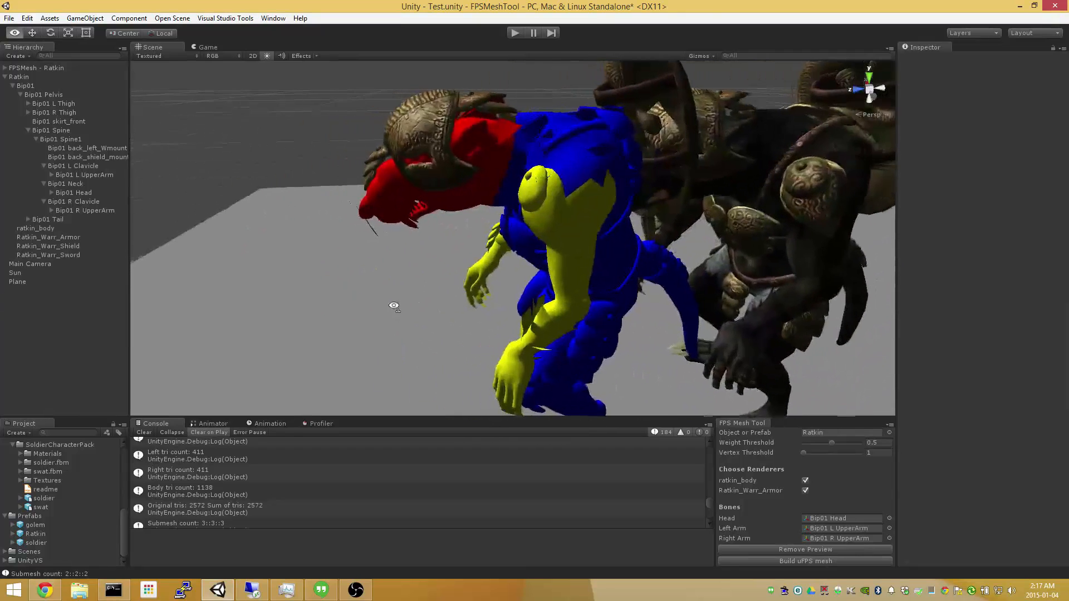
alt+drag(588, 181, 633, 318)
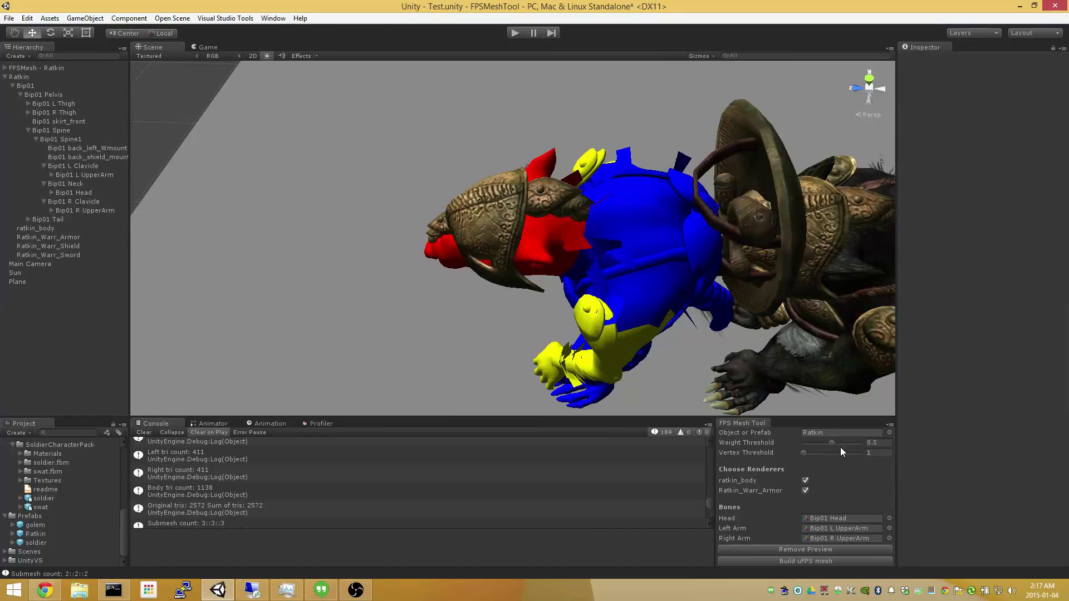
Step: Set the weight threshold to 0.4 and rebuild the Ratkin's uFPS mesh
drag(833, 442, 828, 442)
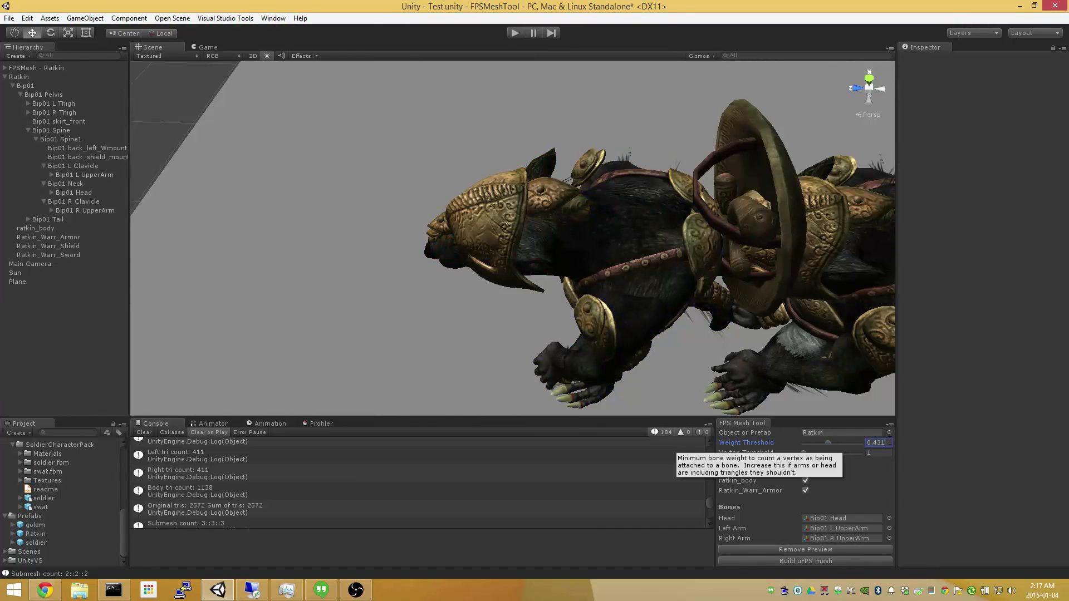
key(BackSpace)
key(BackSpace)
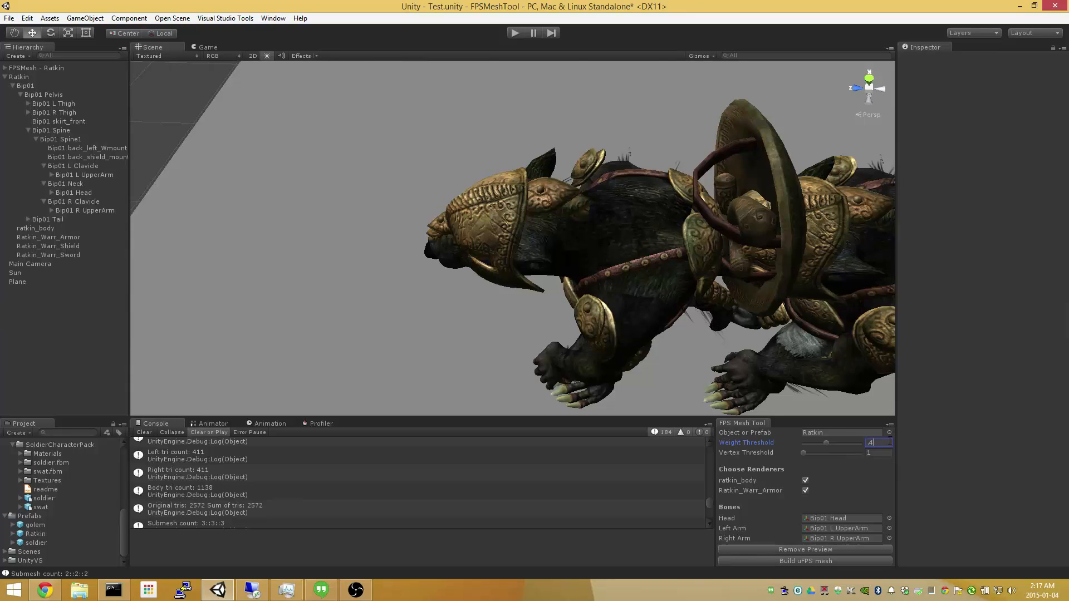
key(Tab)
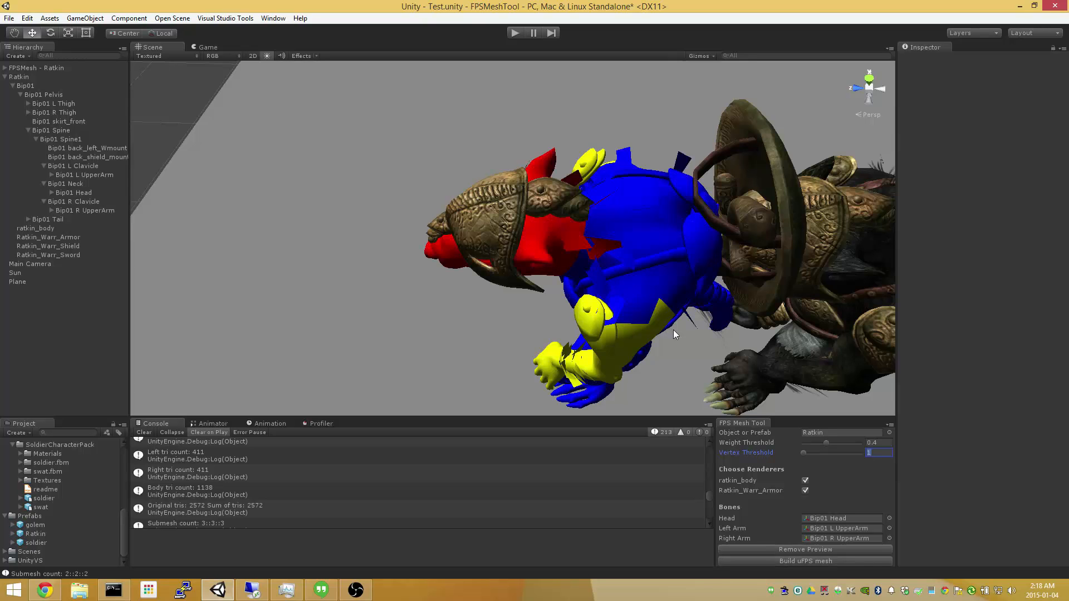
Step: Examine the boundaries between head, arms and body on the rebuilt Ratkin mesh from behind, the side and the front
alt+drag(700, 319, 303, 301)
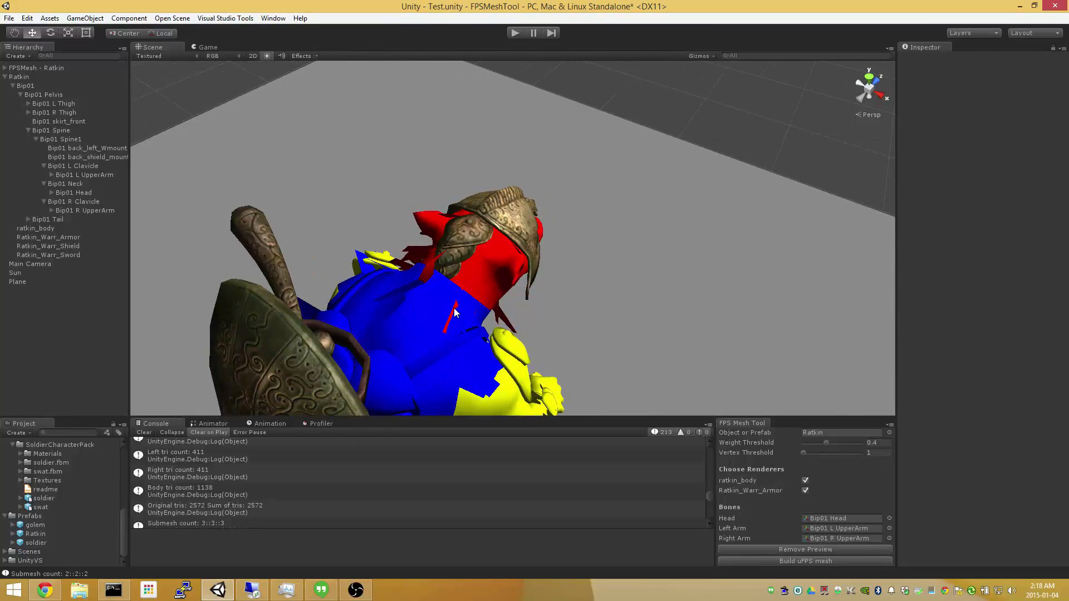
alt+drag(481, 324, 345, 205)
right_drag(344, 205, 338, 201)
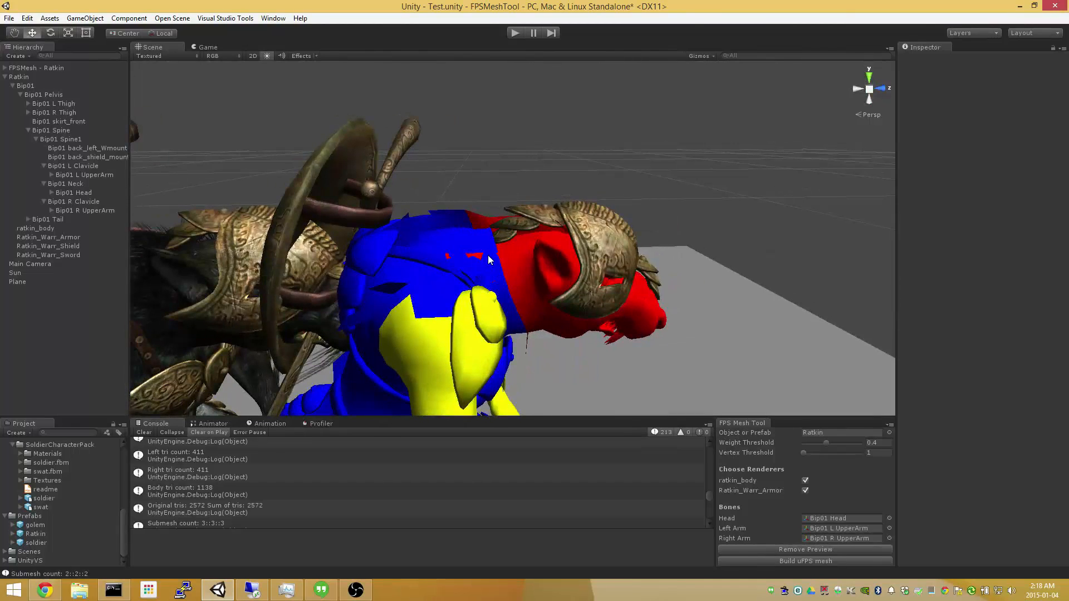
key(s)
right_drag(464, 259, 155, 241)
key(w)
key(s)
key(s)
key(w)
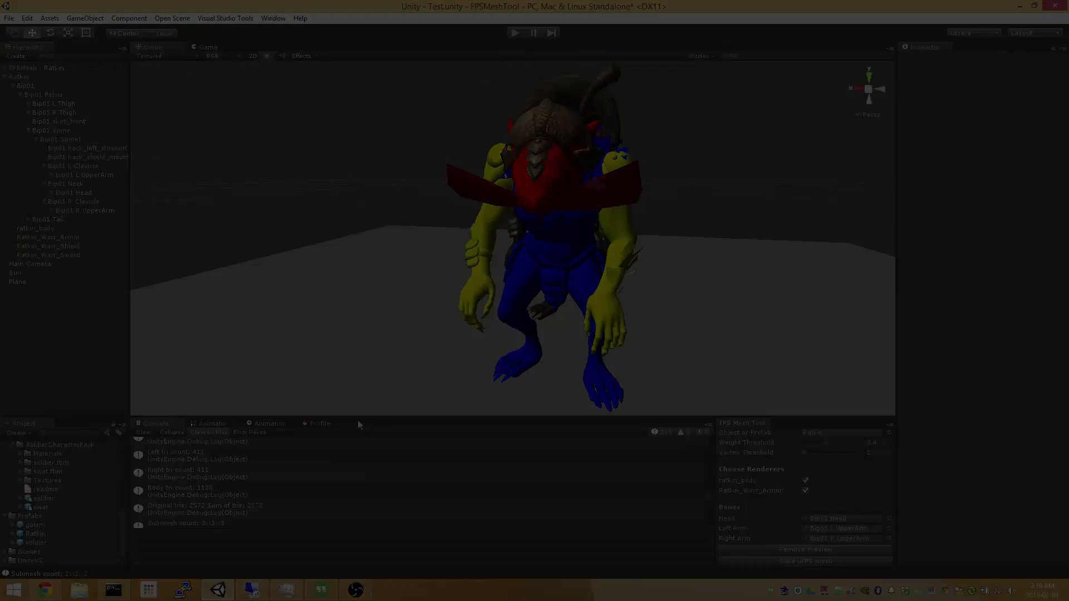